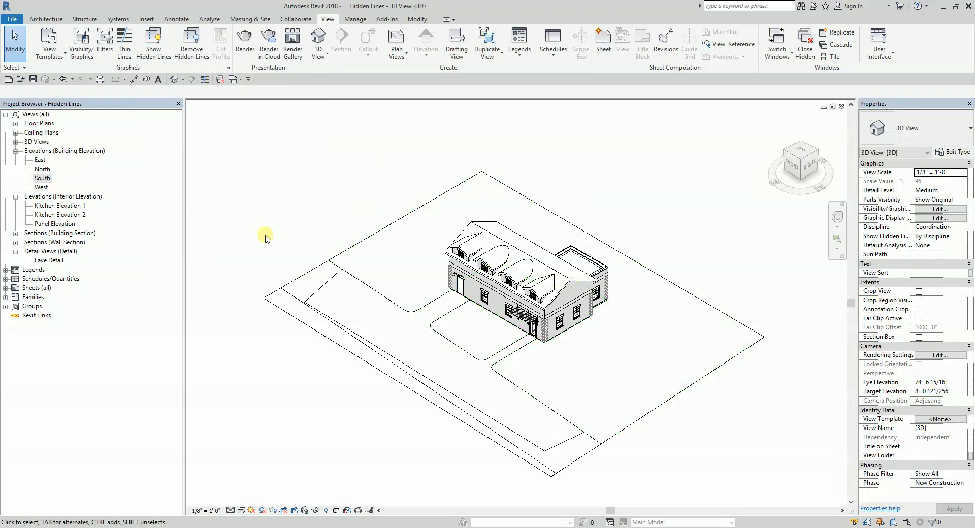
Open the South building elevation and focus on the ground line beside door 1.
double_click(43, 179)
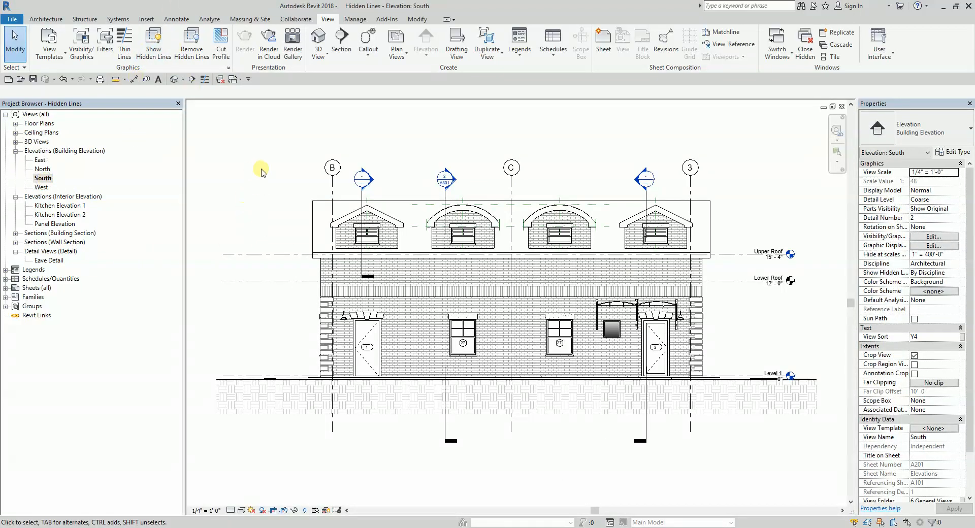
middle_drag(363, 379, 371, 301)
scroll(355, 315, up, 3)
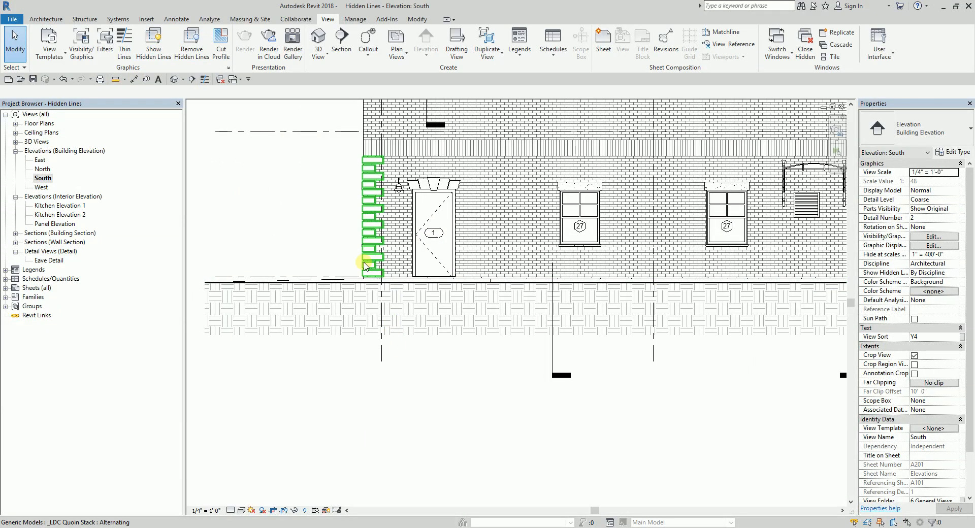
Examine the topography surface and the quoin stack beside door 1, selecting each to see its extent.
click(366, 267)
click(300, 224)
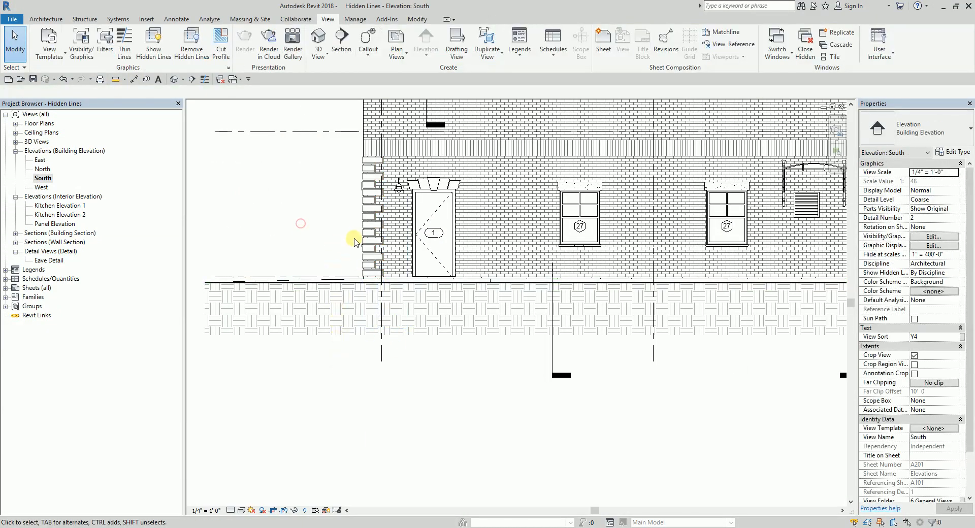
click(326, 290)
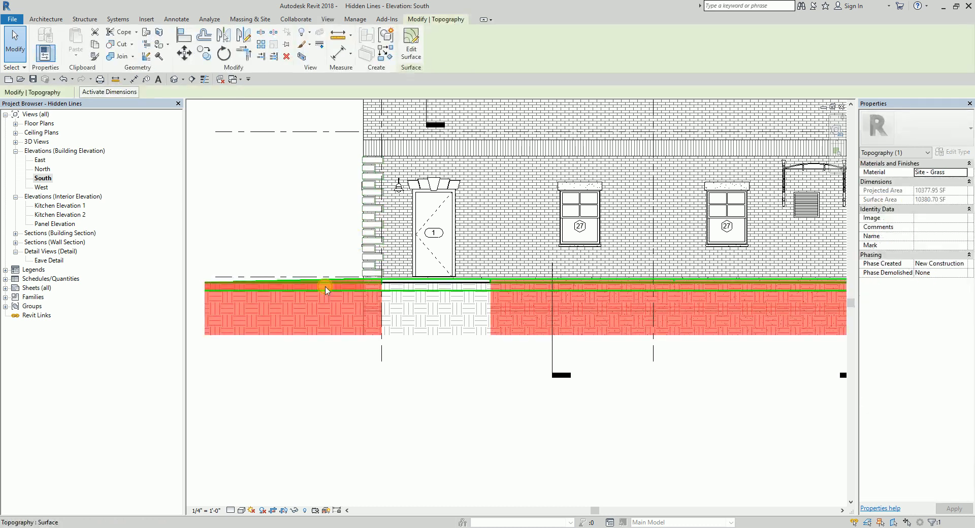
click(340, 388)
scroll(310, 315, up, 2)
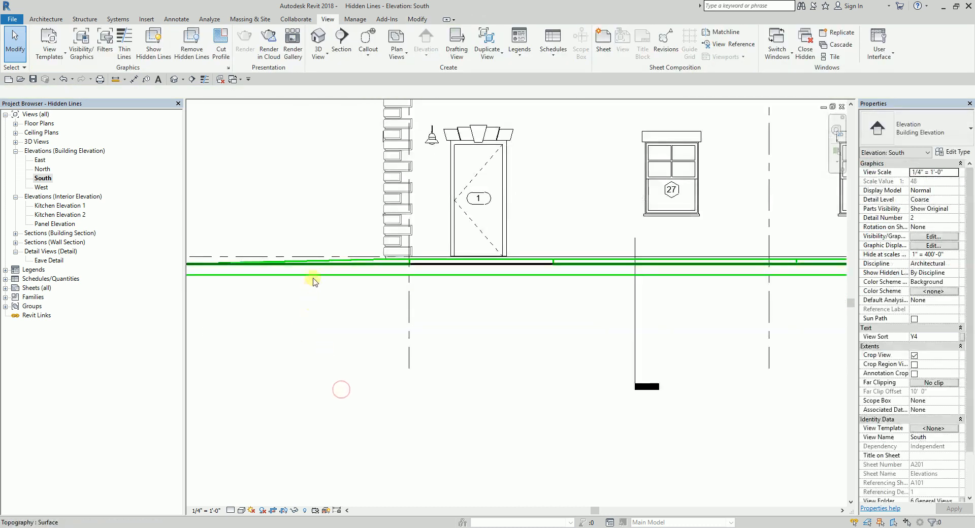
click(313, 284)
scroll(315, 279, down, 1)
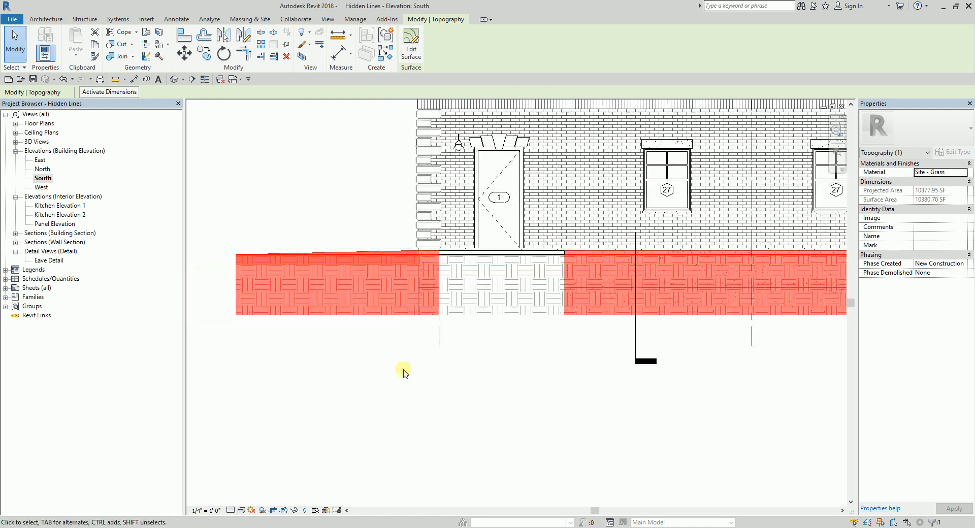
scroll(427, 327, up, 2)
middle_drag(399, 344, 522, 383)
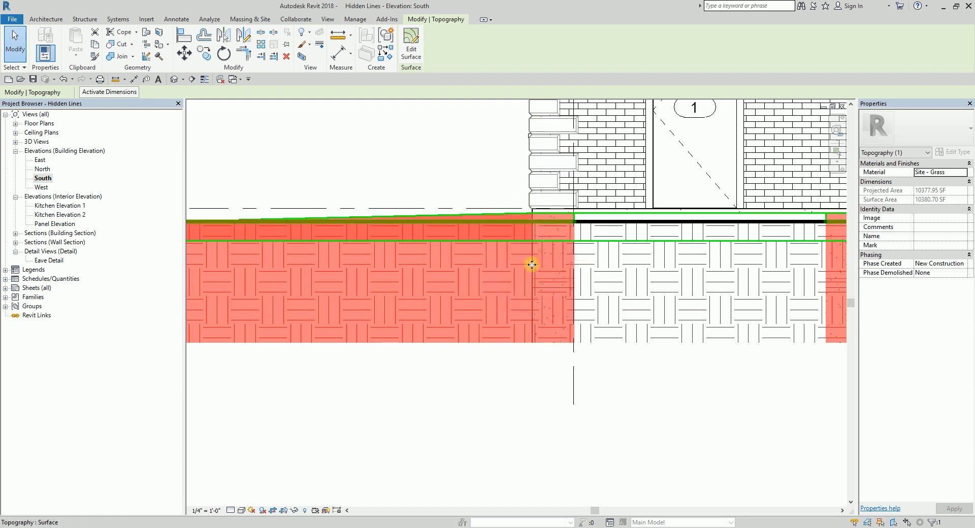
click(347, 409)
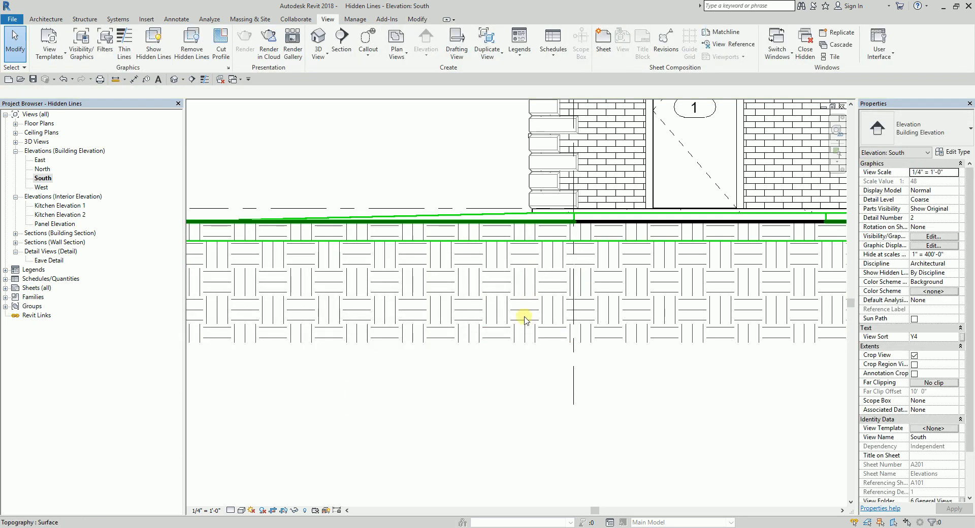
click(533, 187)
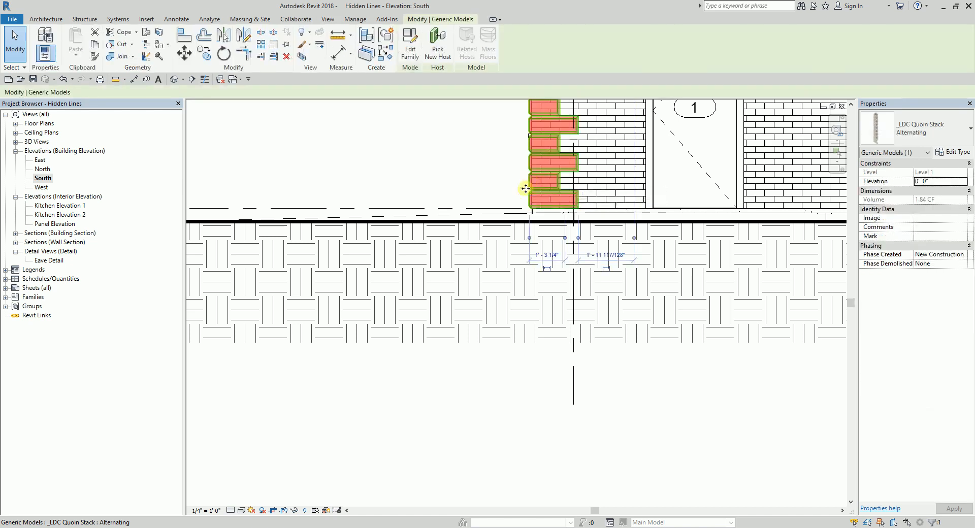
click(433, 410)
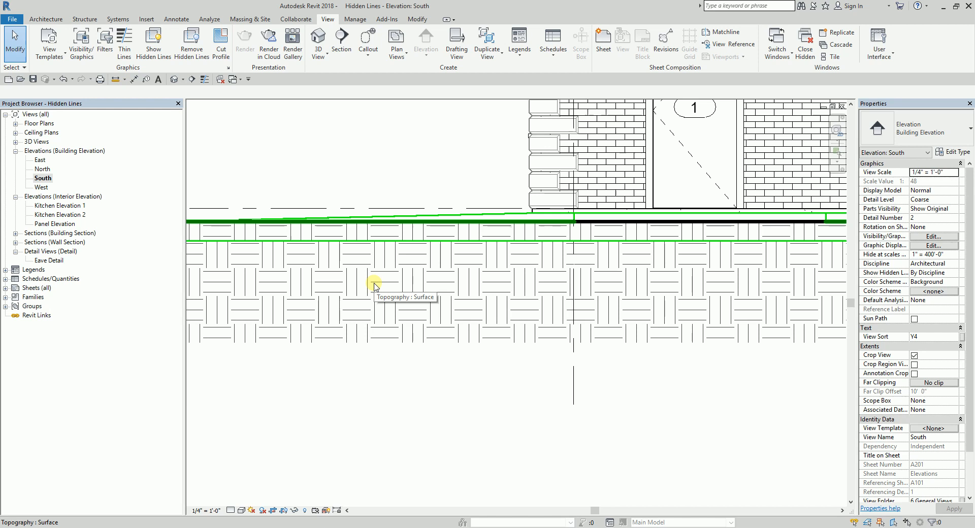
Examine where the foundation wall meets the topography surface at the base of the quoin stack near door 1.
scroll(374, 287, down, 1)
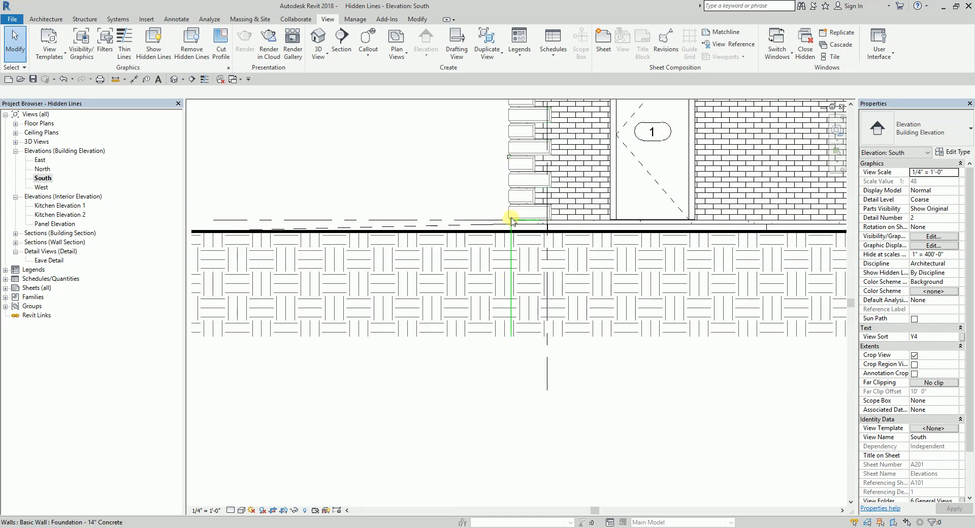
key(ctrl)
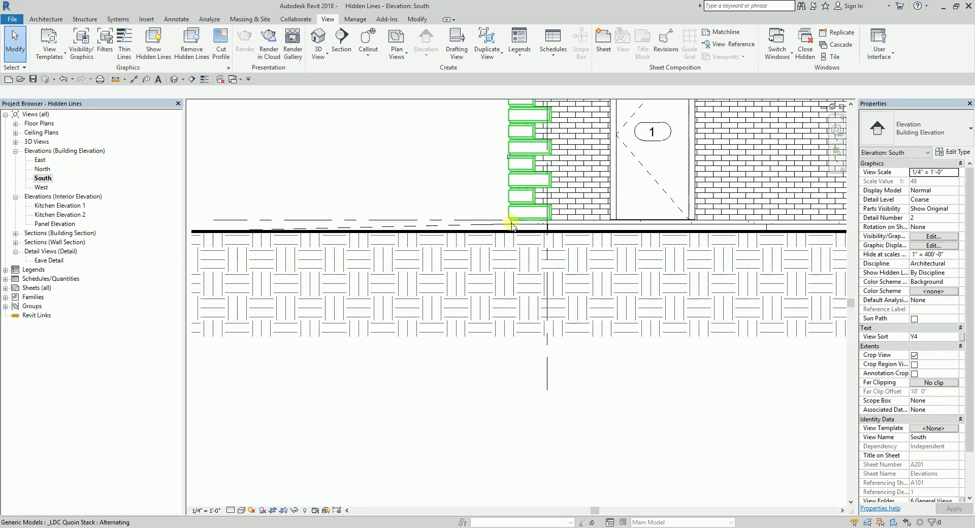
scroll(512, 225, up, 2)
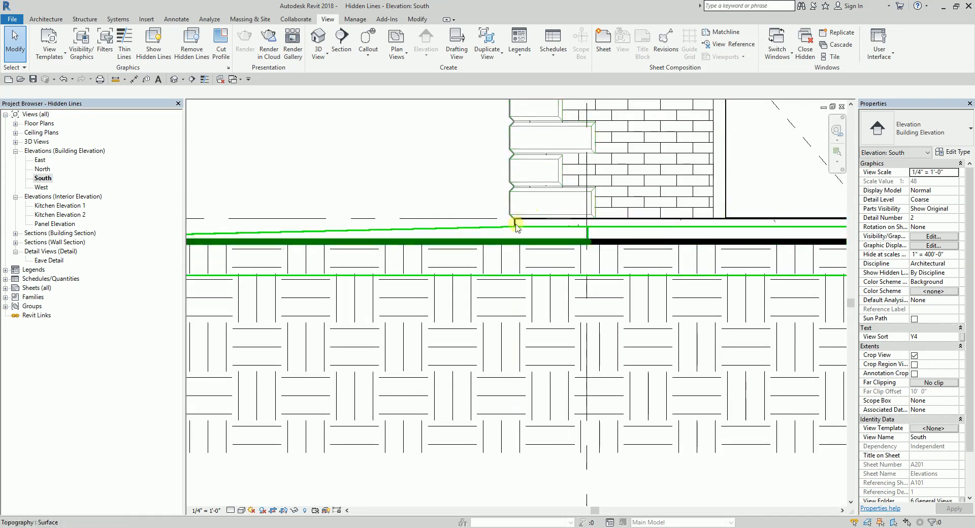
scroll(514, 225, down, 1)
middle_drag(429, 289, 489, 245)
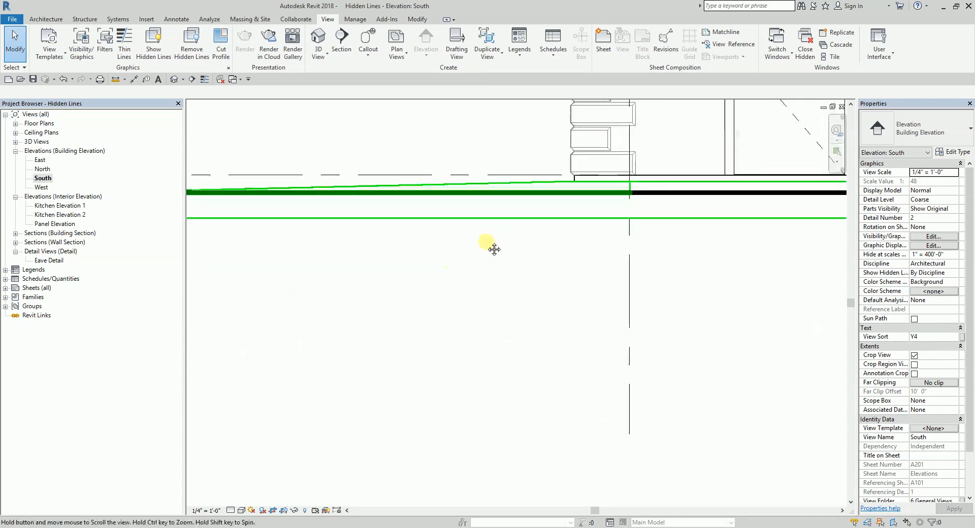
click(397, 219)
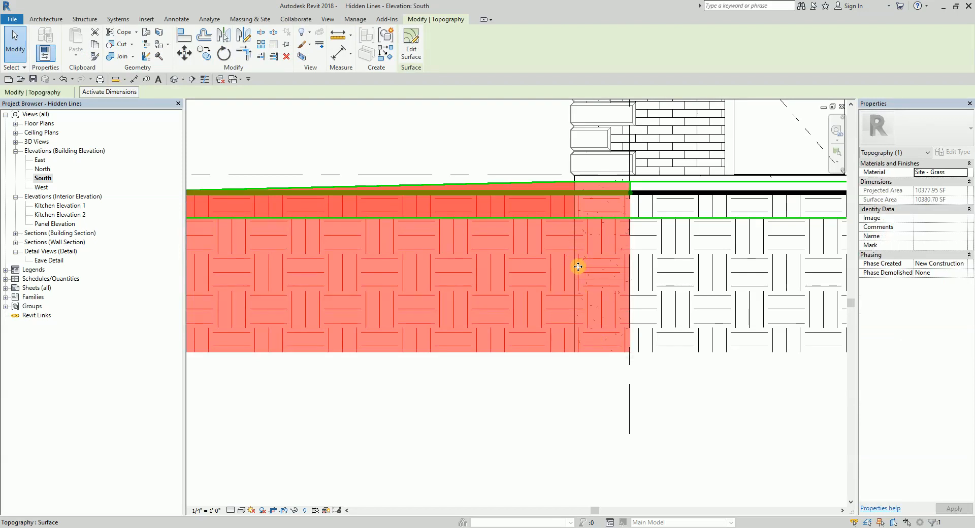
scroll(502, 411, down, 1)
middle_drag(501, 410, 563, 399)
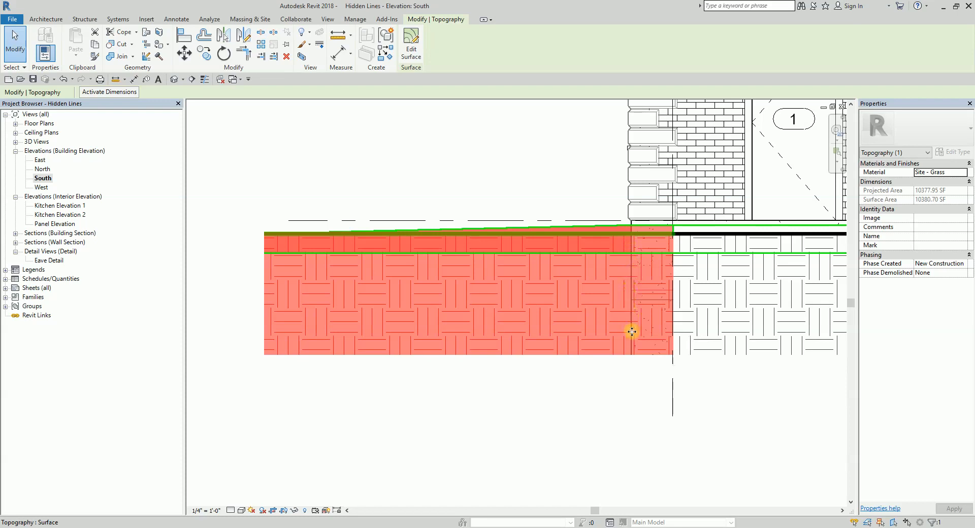
click(572, 417)
scroll(566, 408, down, 1)
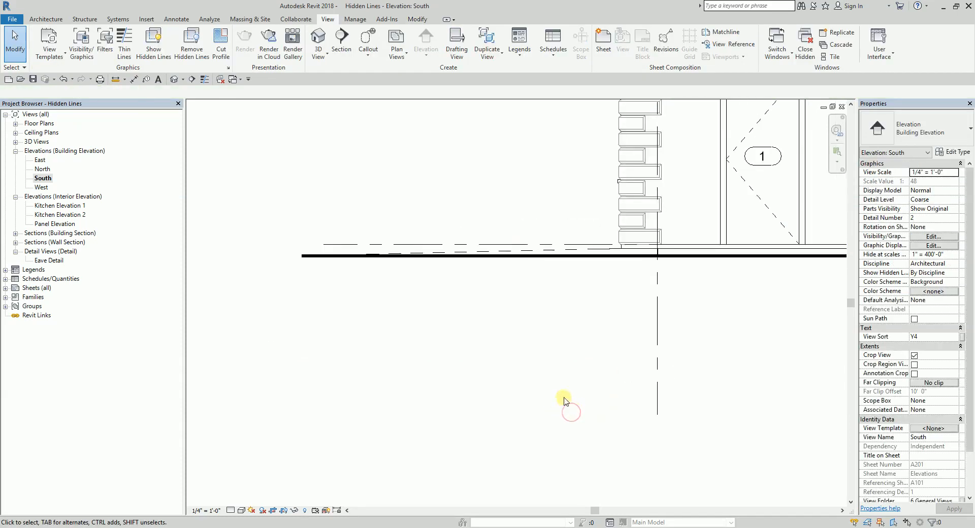
middle_drag(561, 402, 467, 391)
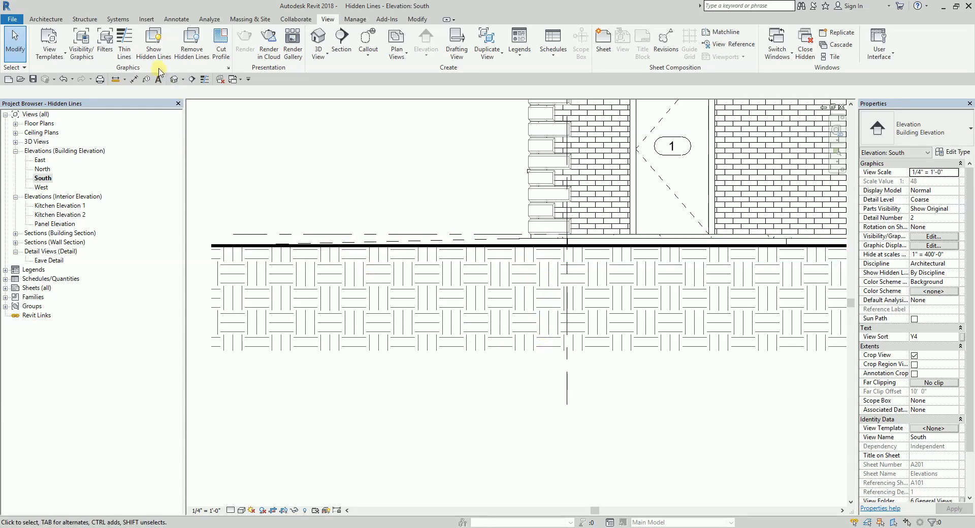
Extend the lower edge of the South elevation's crop region below the section lines and leave the crop boundary hidden.
scroll(419, 278, down, 2)
middle_drag(616, 335, 501, 312)
scroll(565, 280, down, 2)
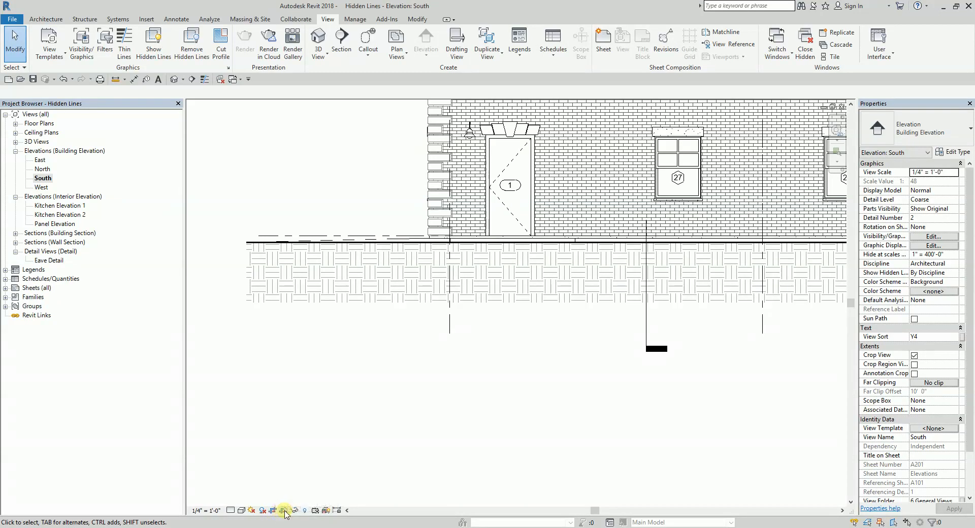
click(283, 510)
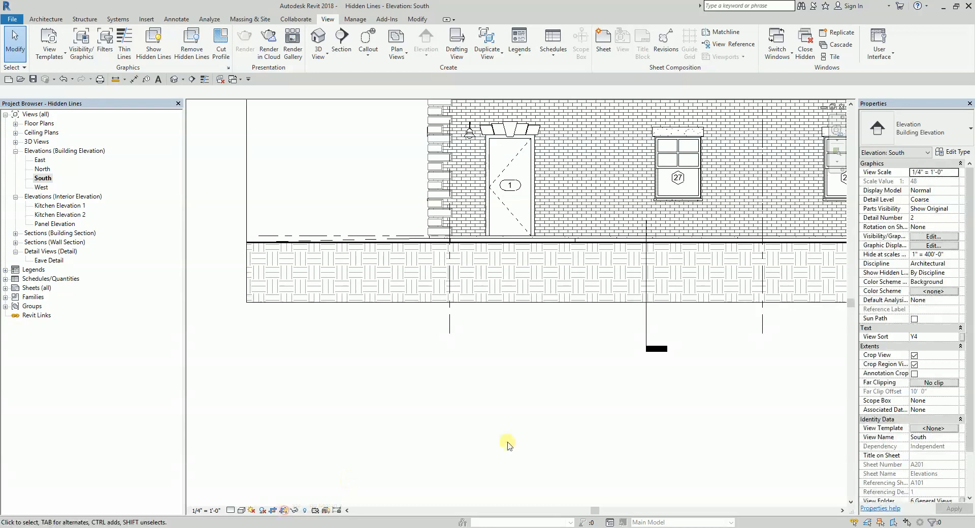
middle_drag(628, 397, 470, 402)
scroll(472, 403, down, 1)
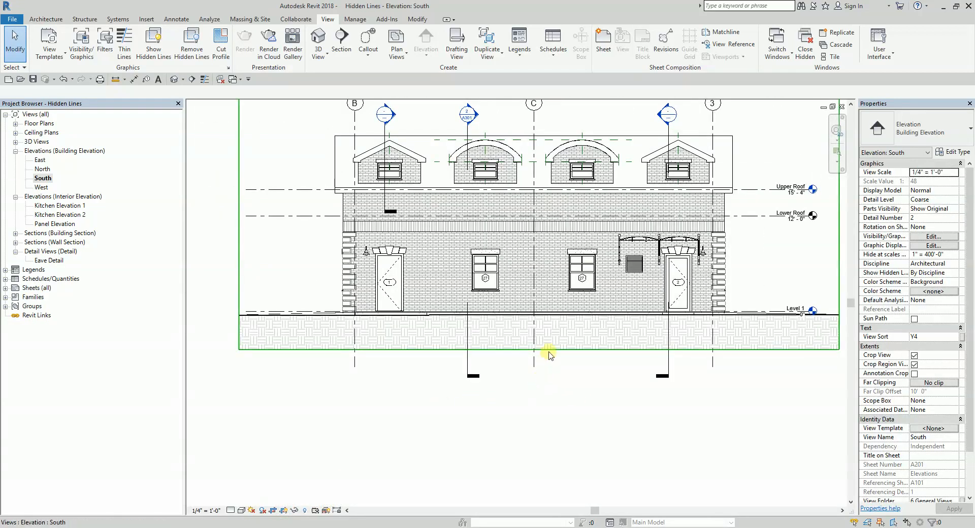
click(548, 351)
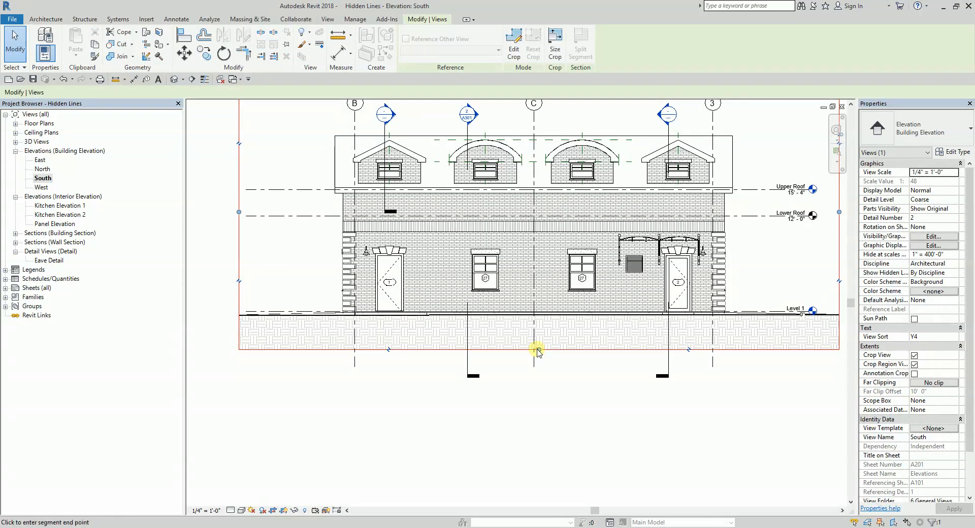
drag(538, 350, 538, 400)
click(589, 435)
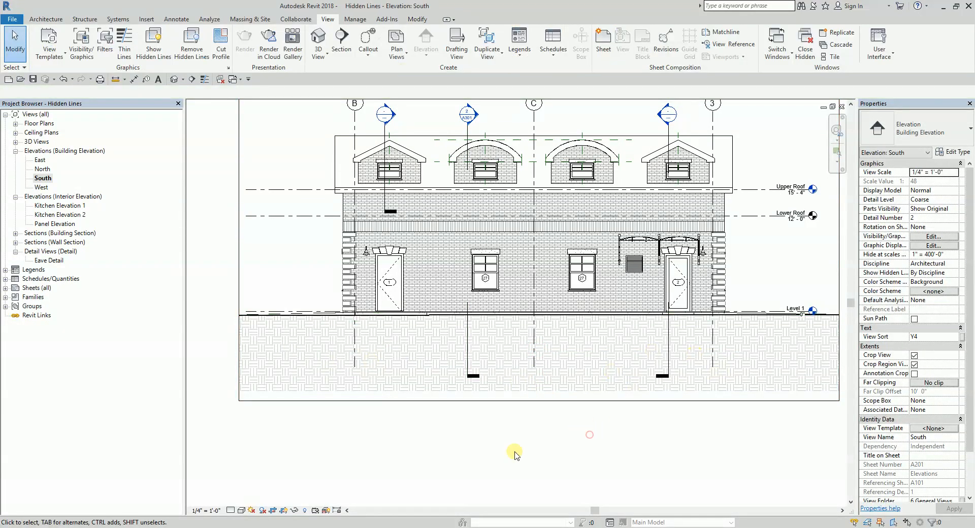
click(283, 511)
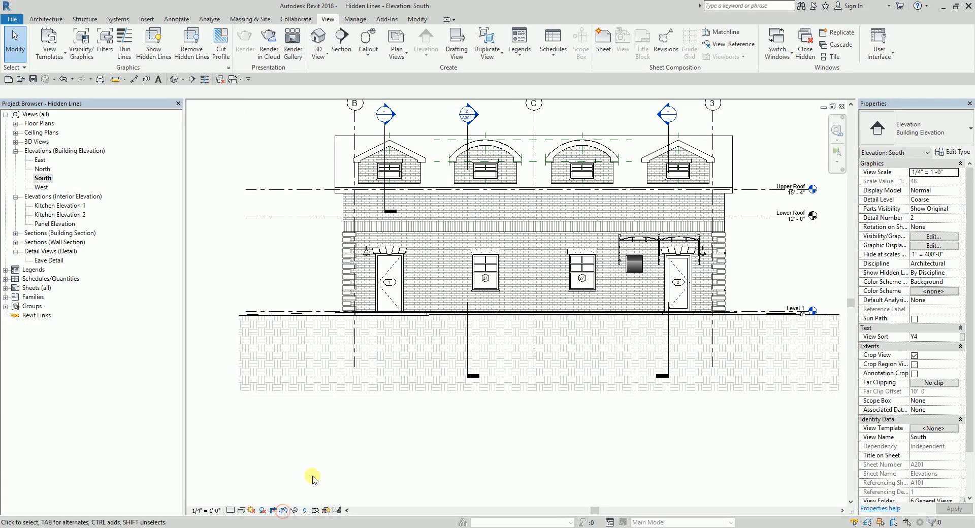
Check the South elevation for hidden elements with Reveal Hidden Elements and return to the normal display.
scroll(441, 397, up, 2)
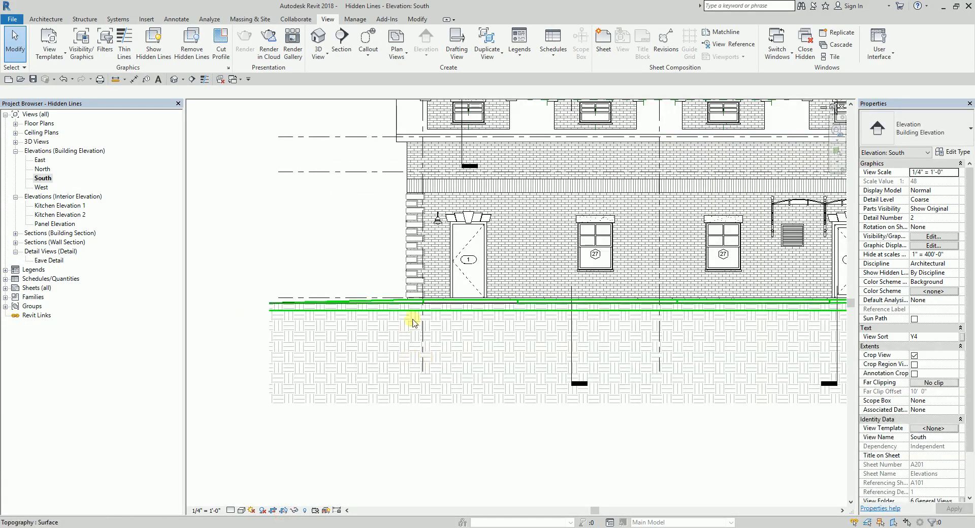
click(343, 357)
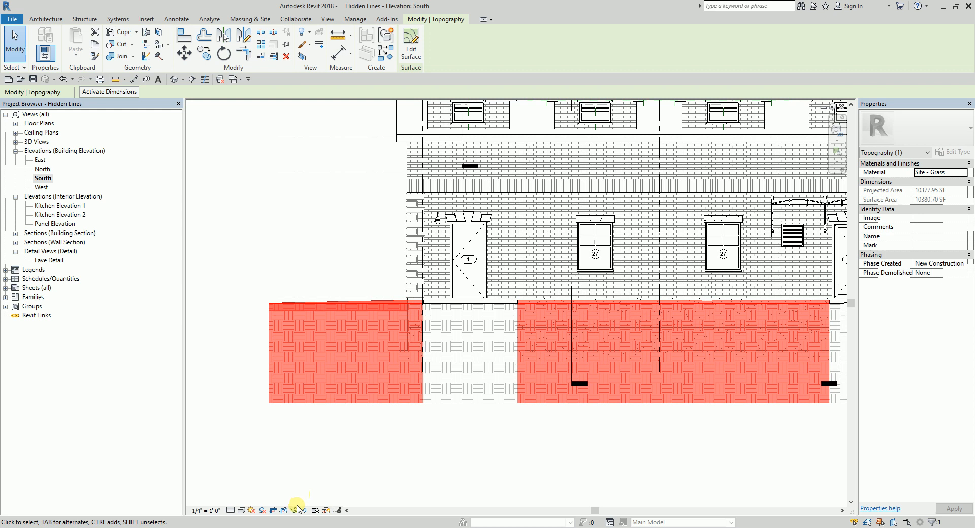
click(295, 510)
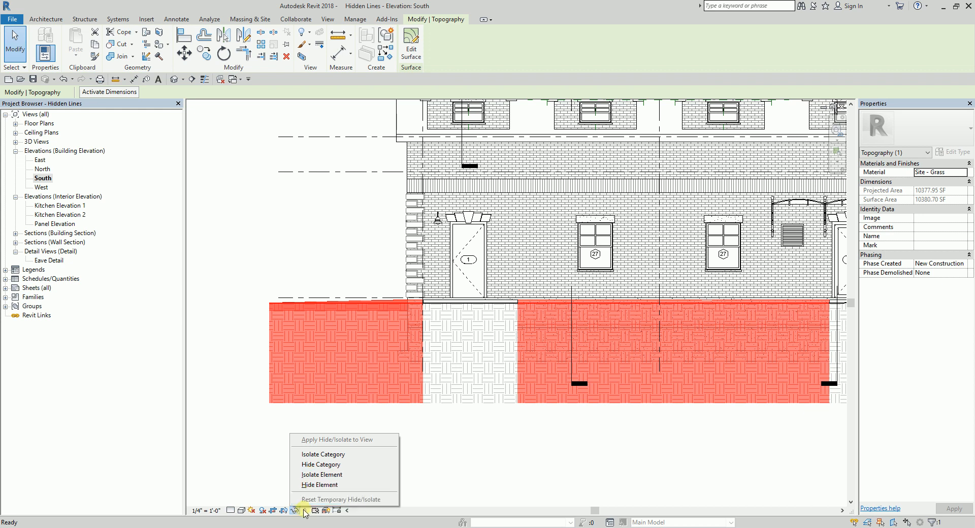
click(305, 512)
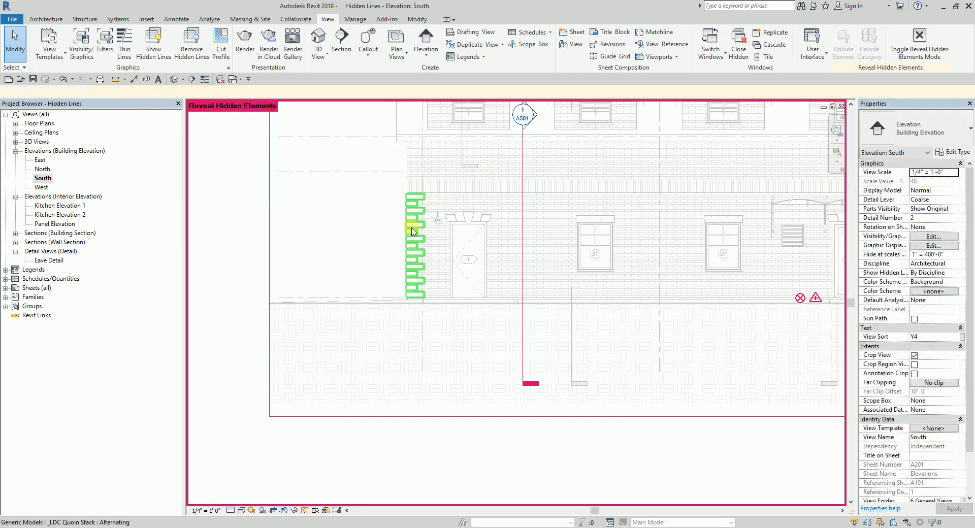
click(920, 38)
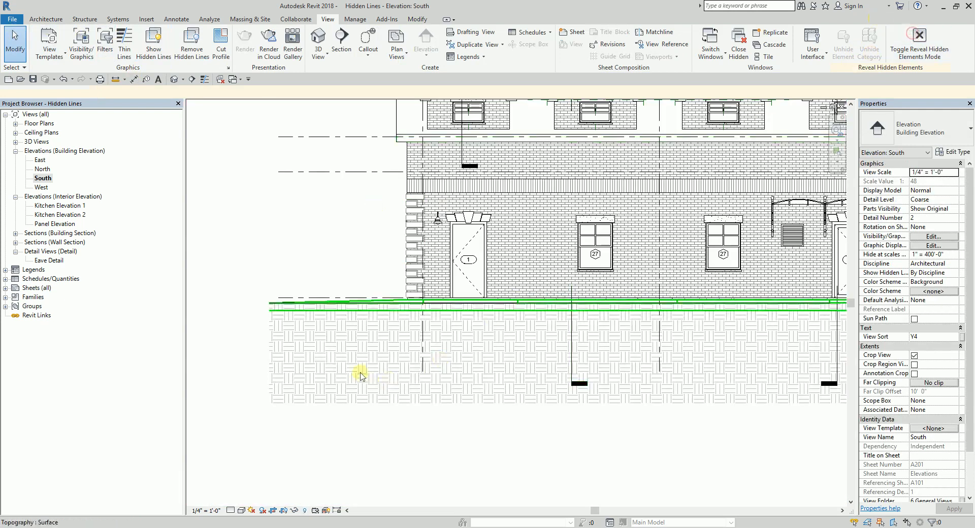
Hide the main topography surface as an element in the South elevation.
click(366, 361)
right_click(366, 361)
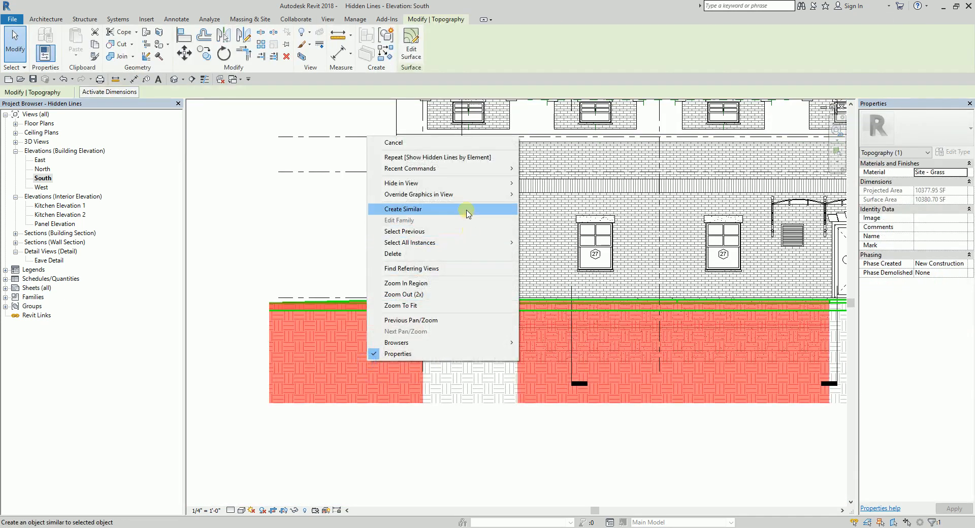
click(544, 182)
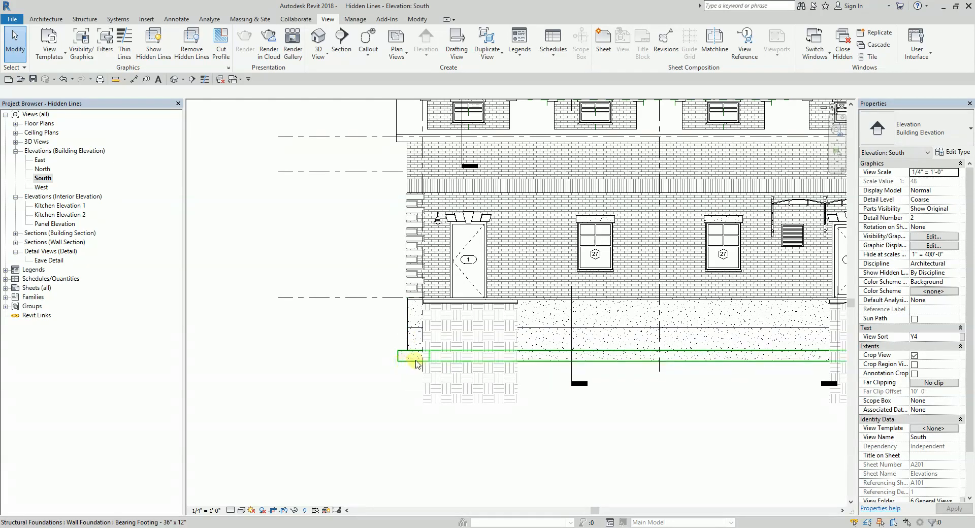
Inspect the foundation walls, bearing footing and remaining ground surfaces below Level 1.
scroll(665, 356, down, 1)
middle_drag(697, 358, 537, 343)
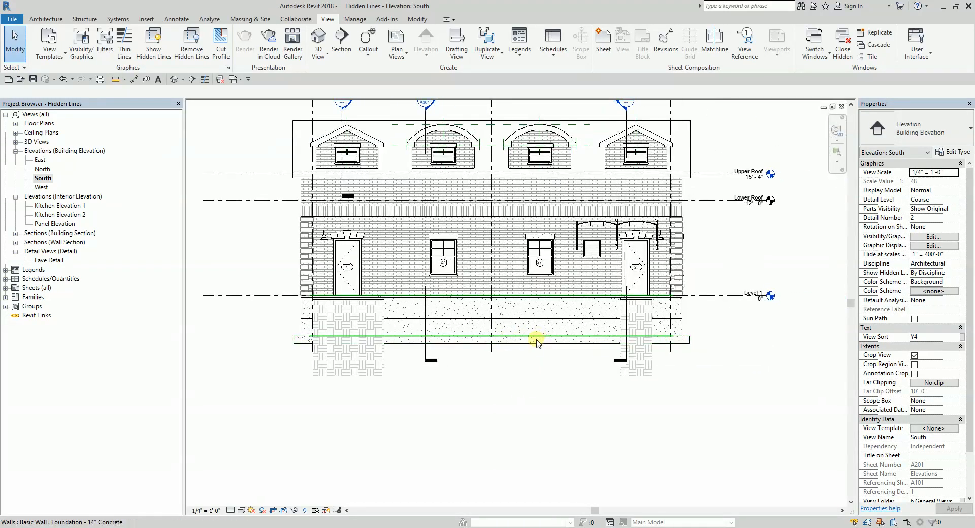
middle_drag(478, 370, 581, 391)
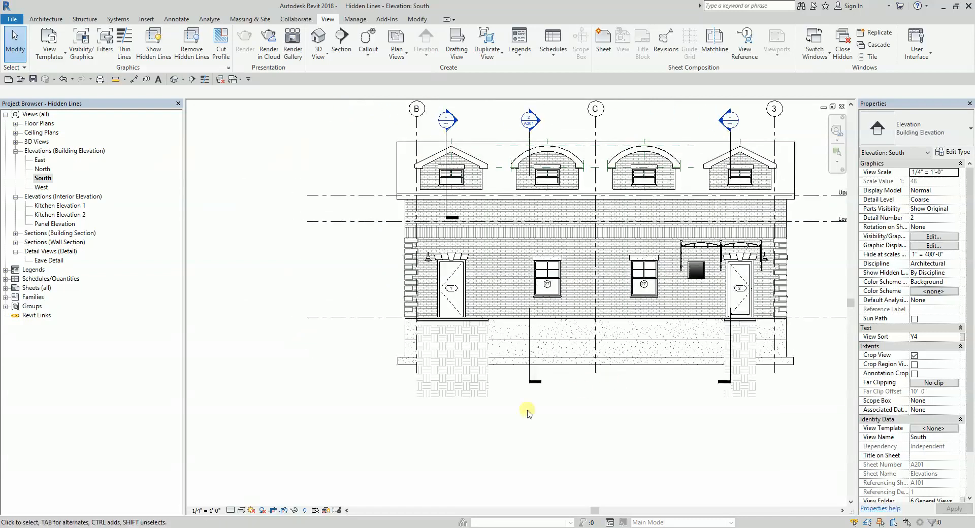
scroll(489, 374, up, 2)
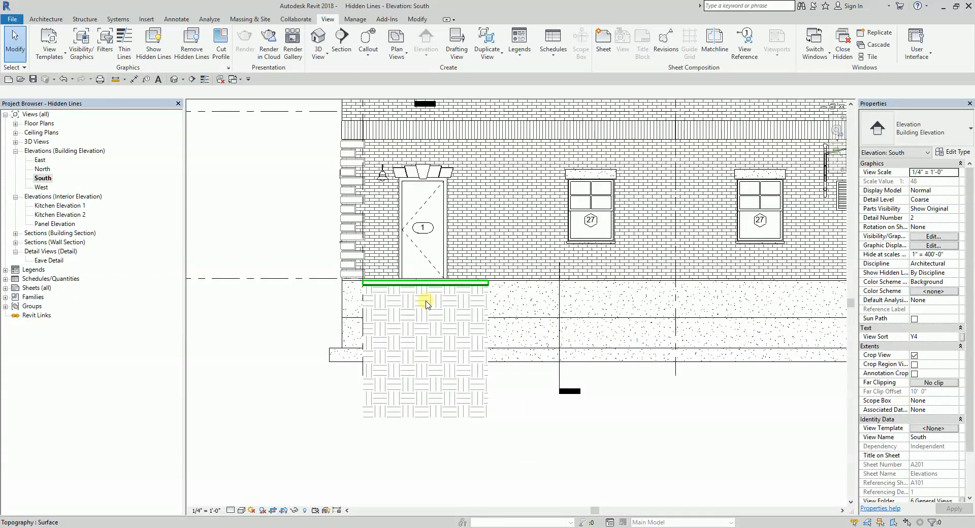
scroll(426, 303, down, 5)
scroll(412, 331, up, 1)
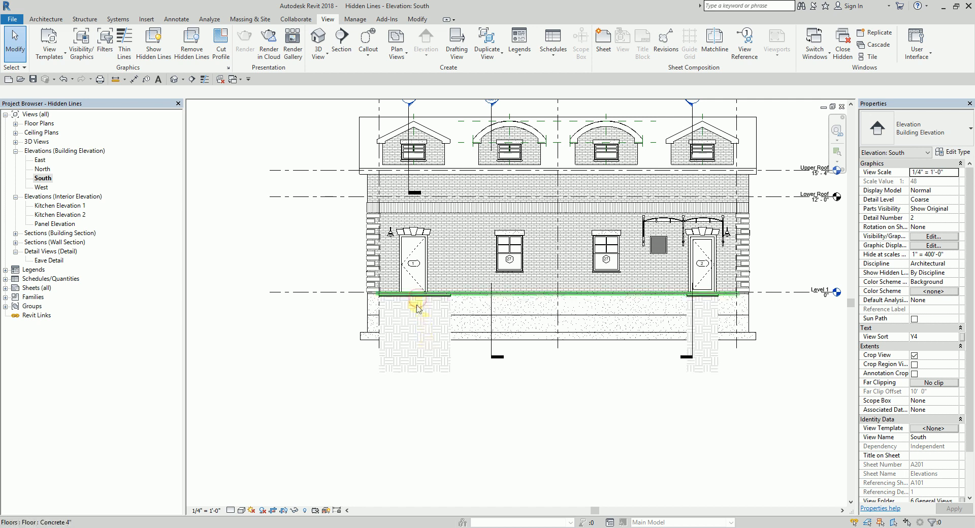
Unhide the main topography surface in the South elevation with Reveal Hidden Elements and return to the normal display.
click(418, 308)
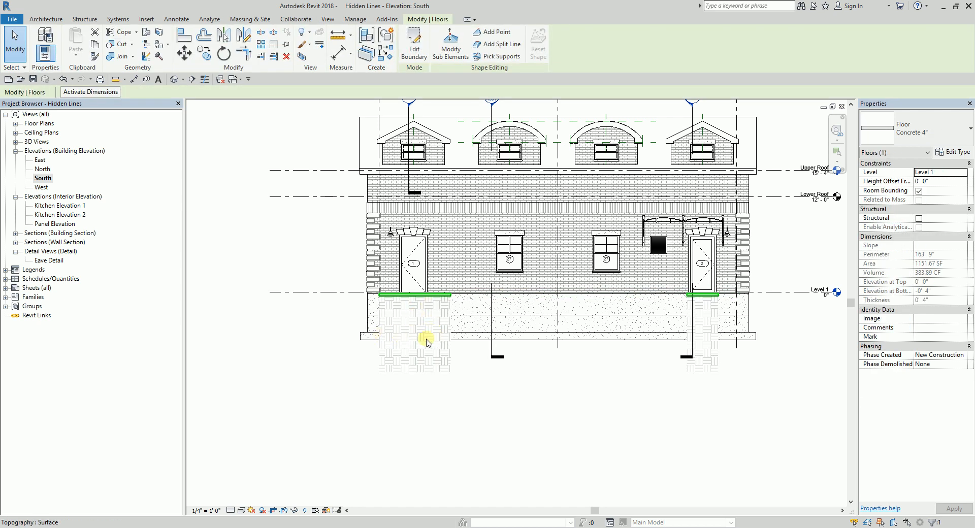
click(461, 341)
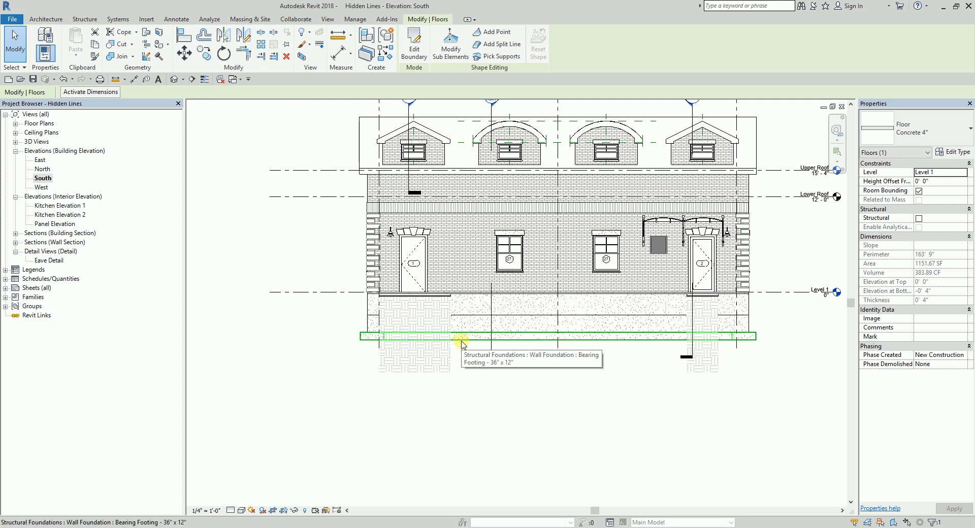
click(306, 510)
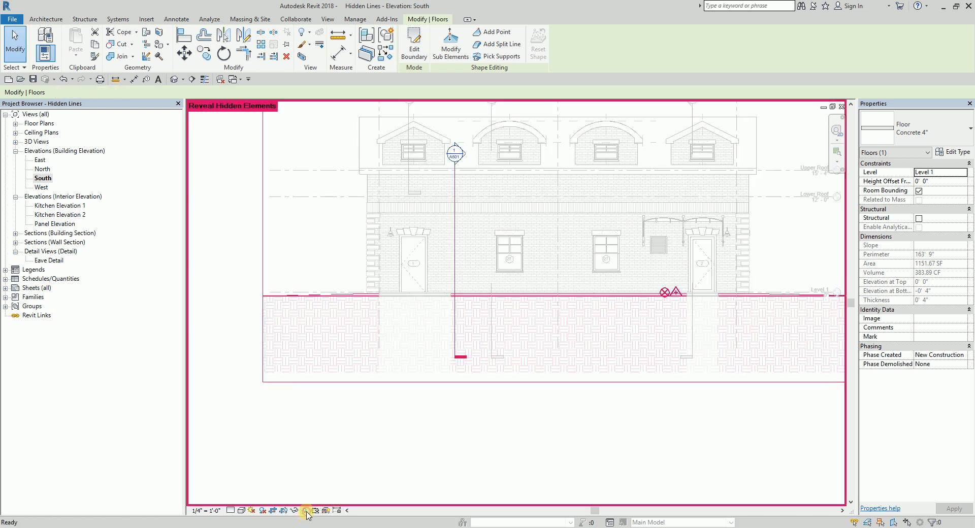
click(372, 362)
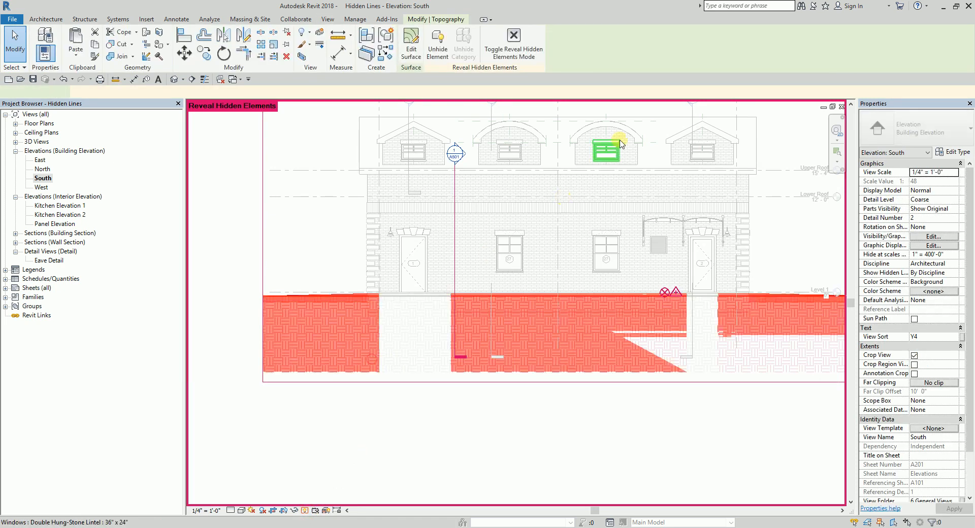
click(437, 47)
click(513, 41)
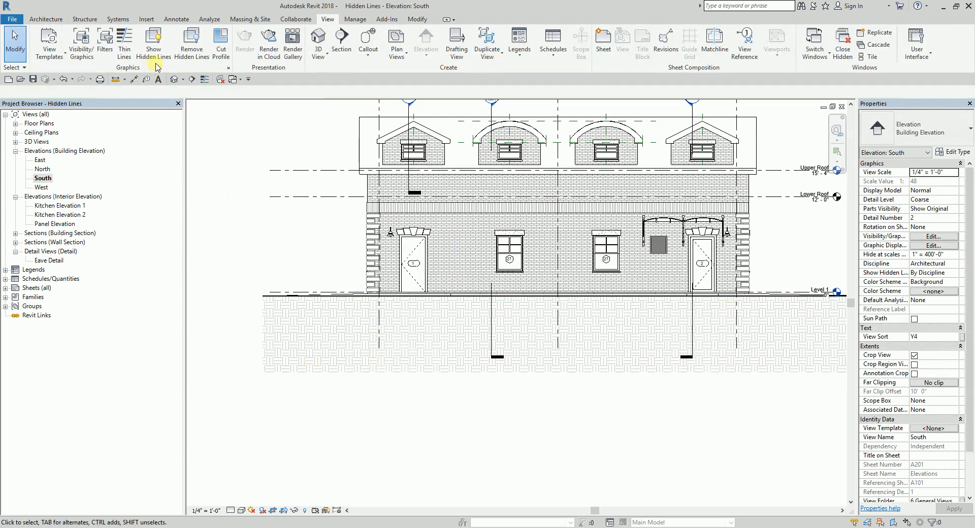
Set the South elevation's visual style to Wireframe so the elements below grade can be picked.
middle_drag(505, 372, 480, 405)
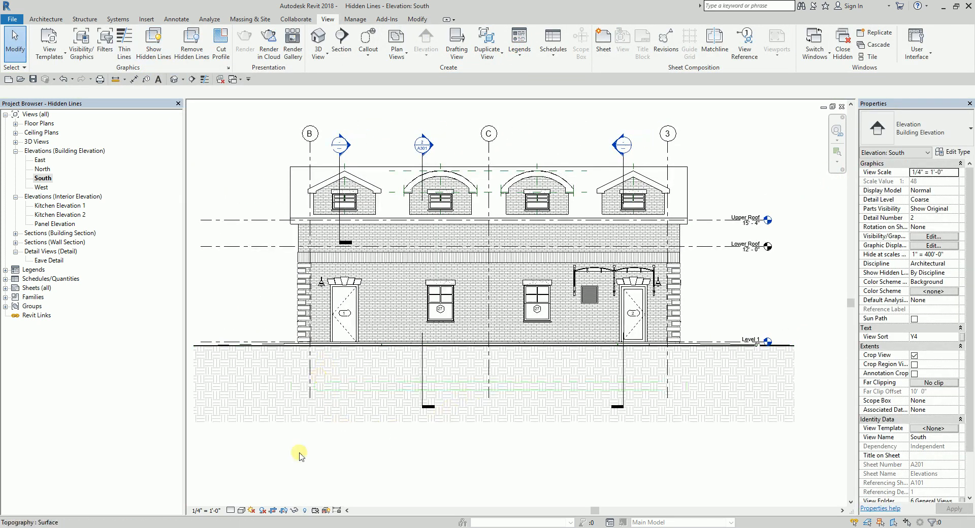
click(242, 511)
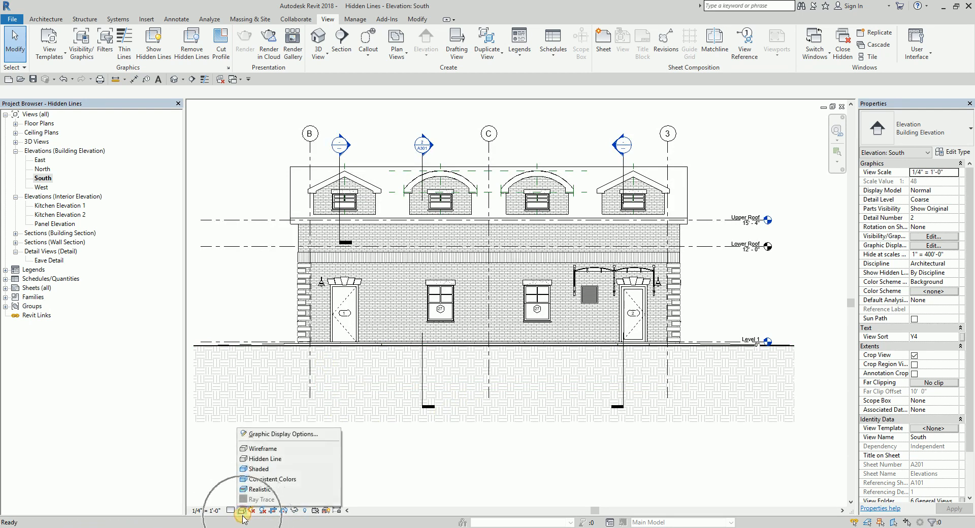
click(265, 448)
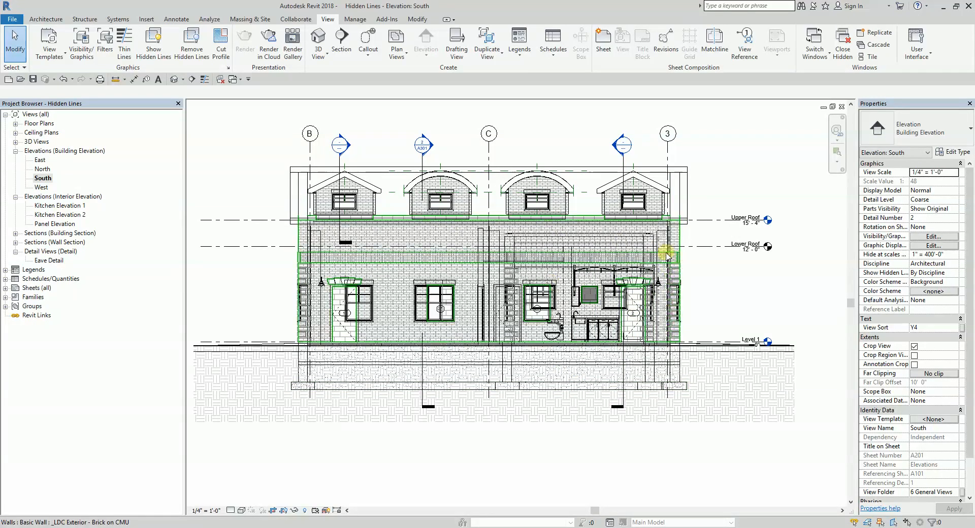
scroll(290, 384, up, 3)
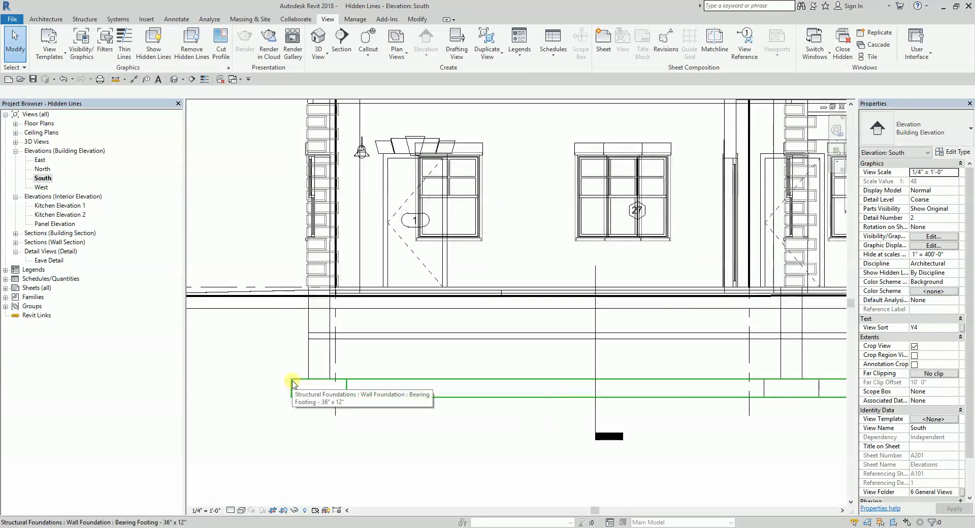
scroll(310, 417, down, 5)
scroll(239, 409, up, 4)
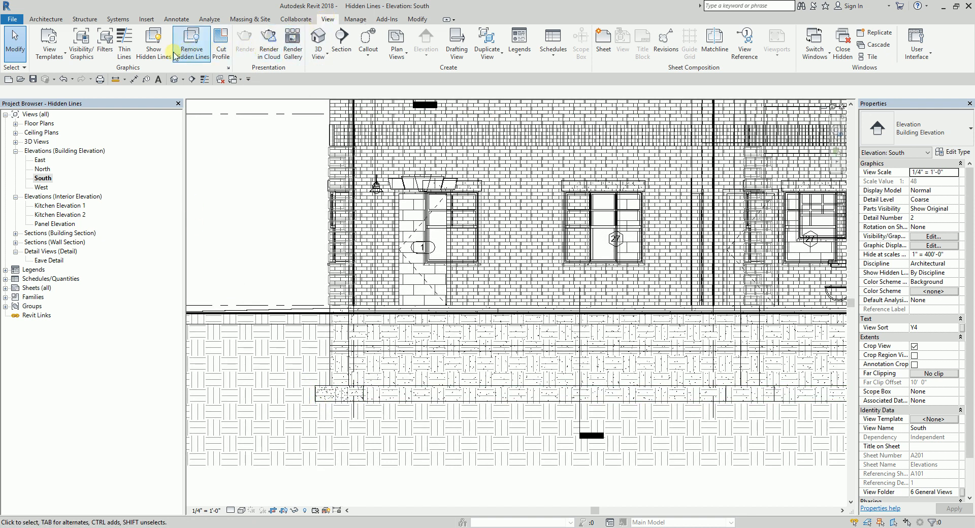
Use Show Hidden Lines to reveal the foundation wall and bearing footing at the grid B end through the main topography surface.
click(153, 50)
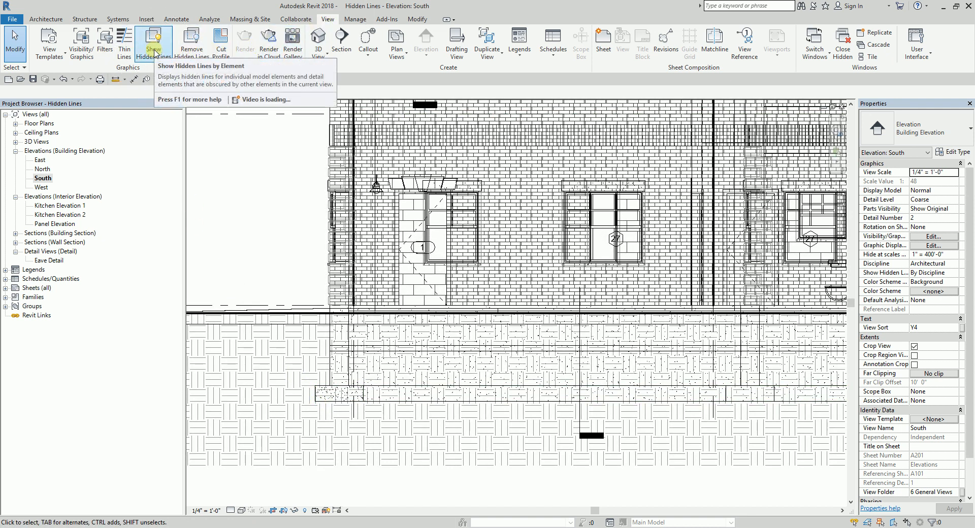
click(155, 51)
scroll(250, 212, down, 1)
middle_drag(250, 211, 354, 183)
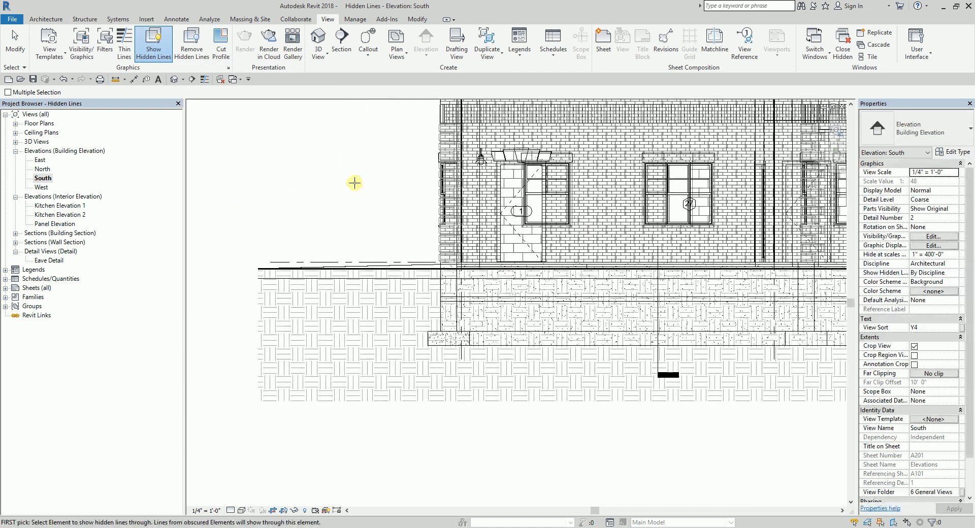
click(322, 276)
scroll(380, 304, up, 2)
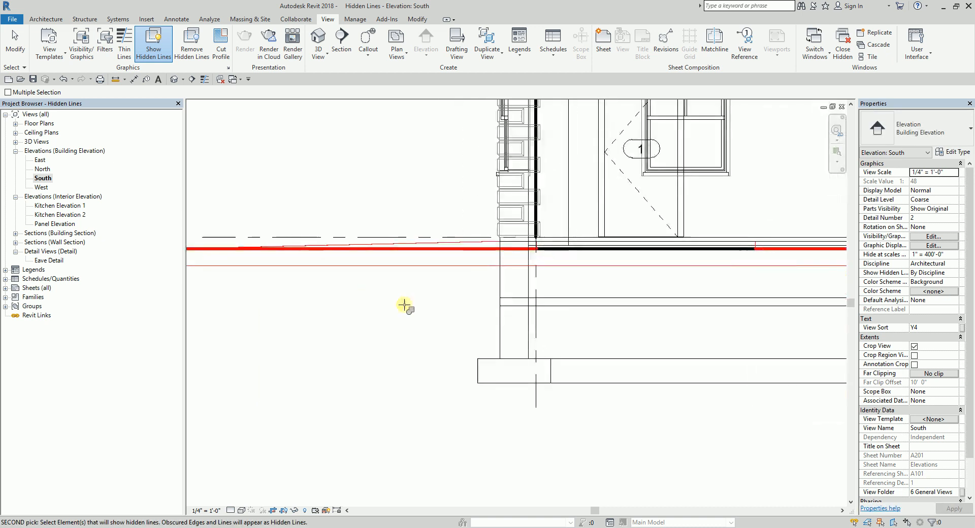
middle_drag(380, 305, 300, 279)
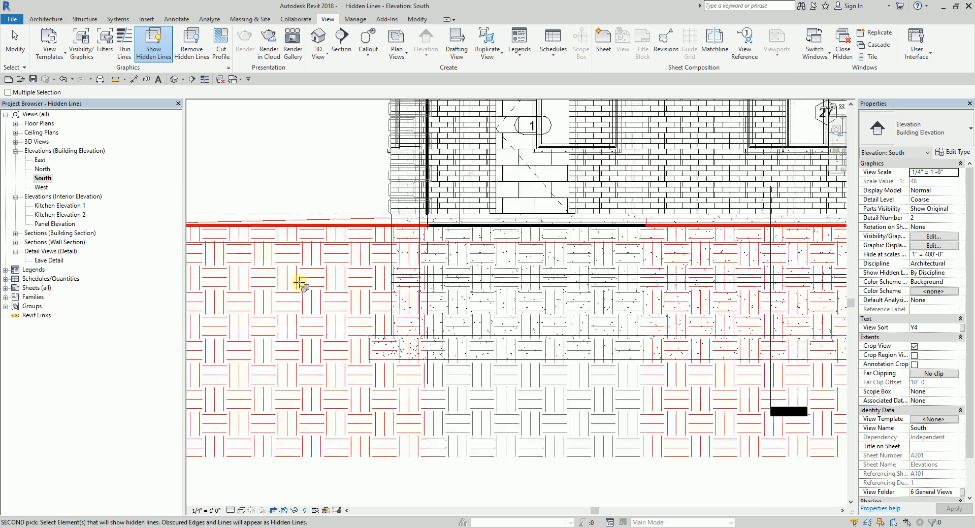
click(393, 304)
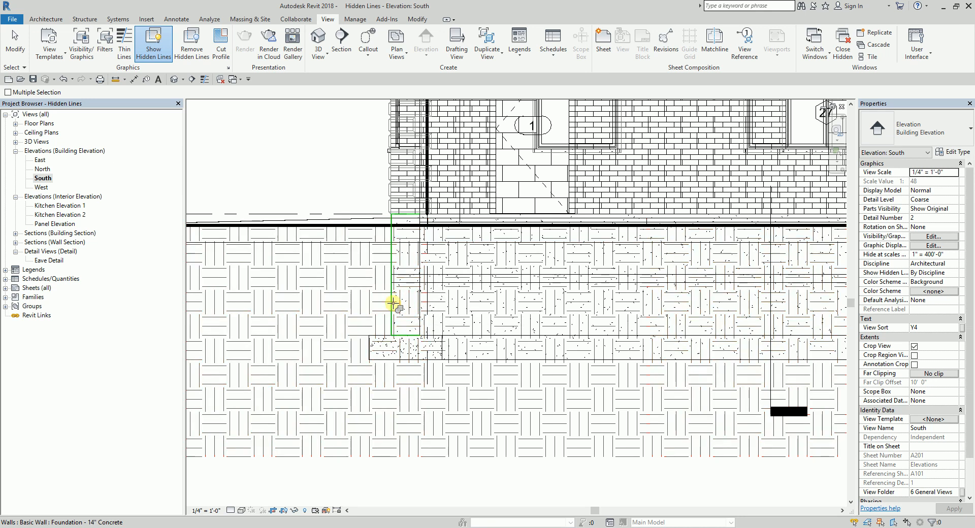
click(351, 231)
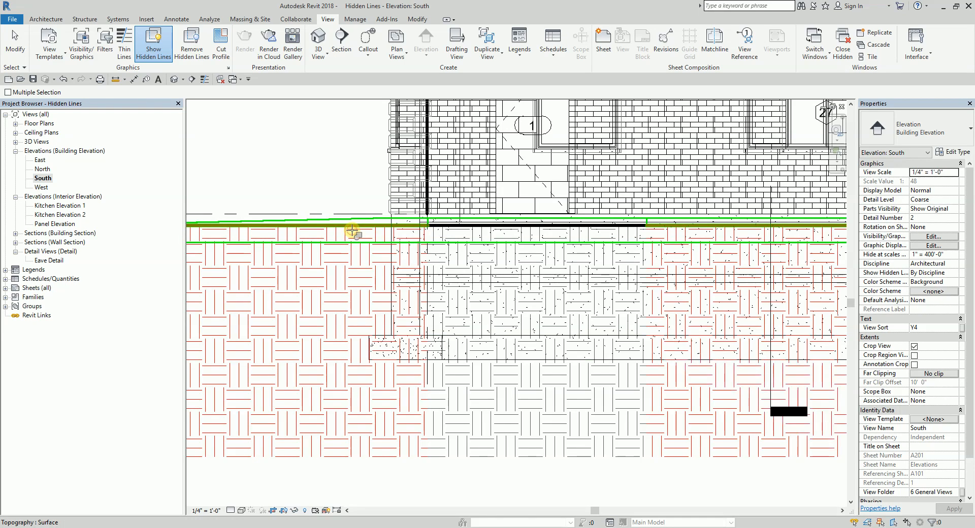
click(381, 335)
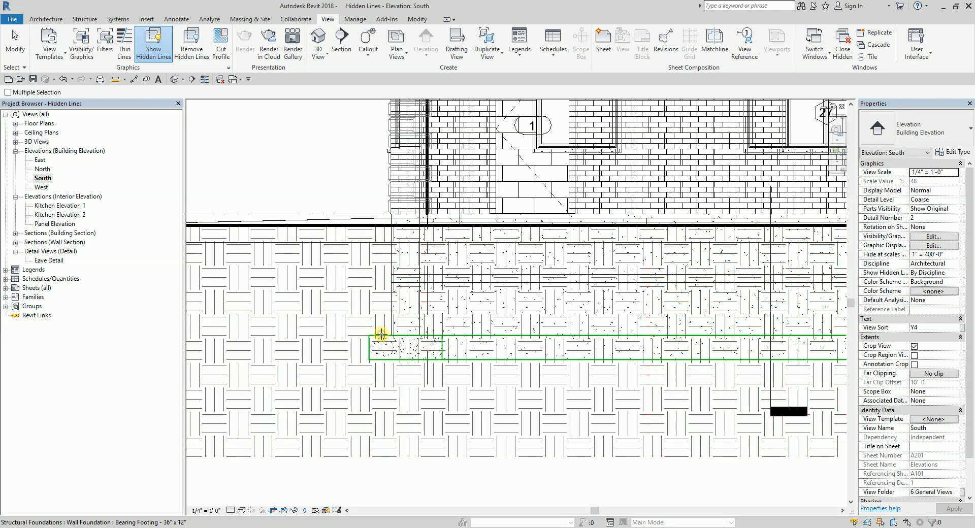
Show hidden lines of the foundation wall and bearing footing at the grid 3 end through the main topography surface.
scroll(325, 381, down, 2)
scroll(588, 387, down, 3)
scroll(433, 348, up, 3)
scroll(474, 287, up, 1)
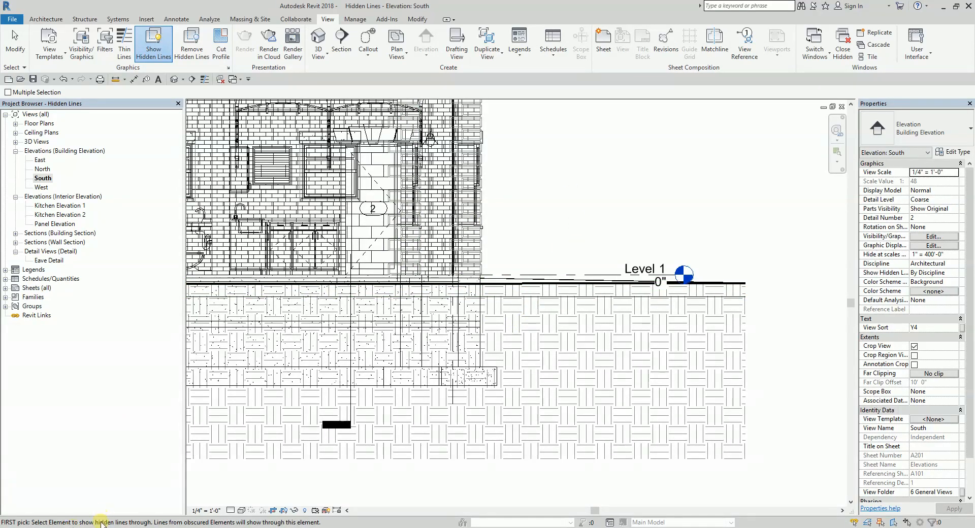
key(ctrl)
click(567, 294)
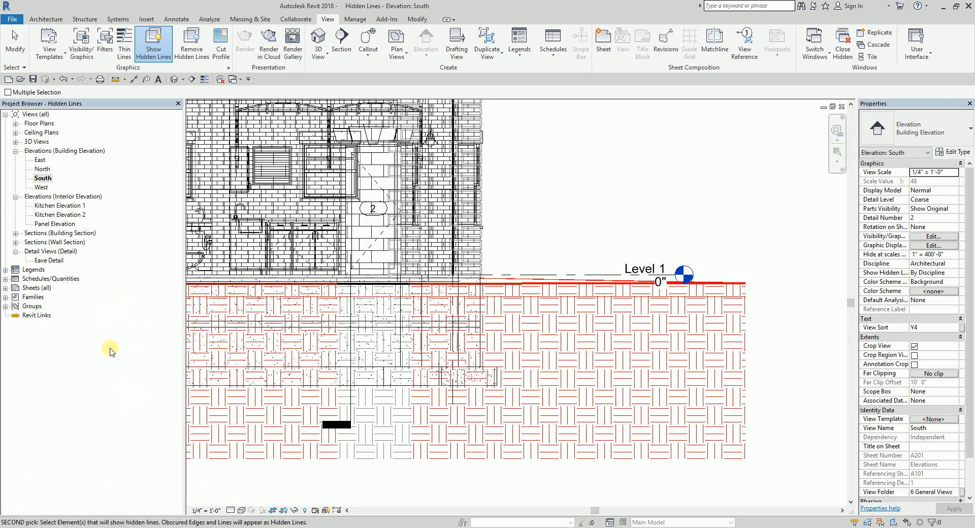
click(479, 308)
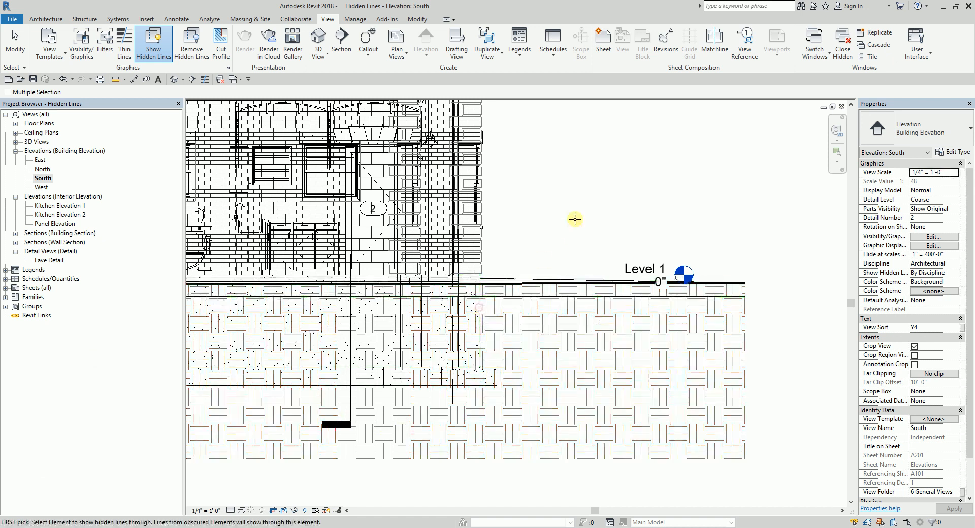
click(568, 281)
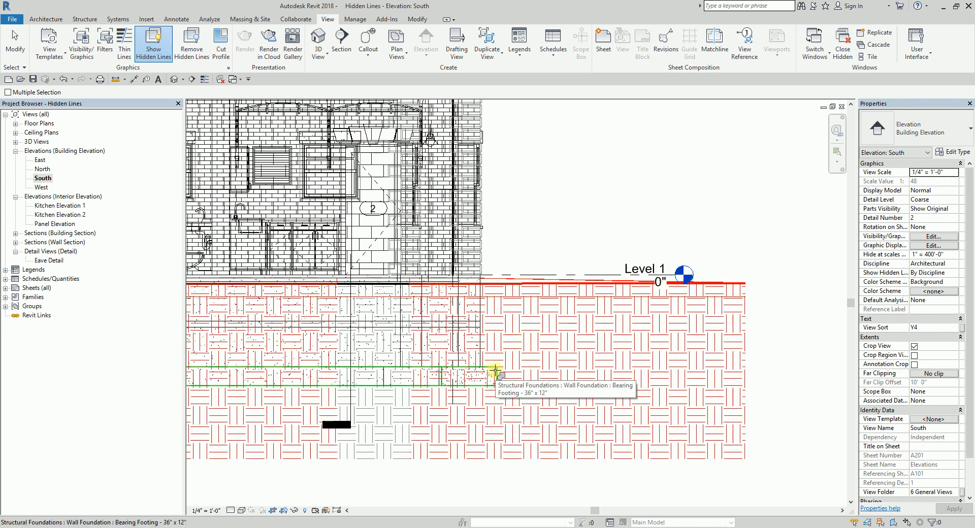
click(495, 370)
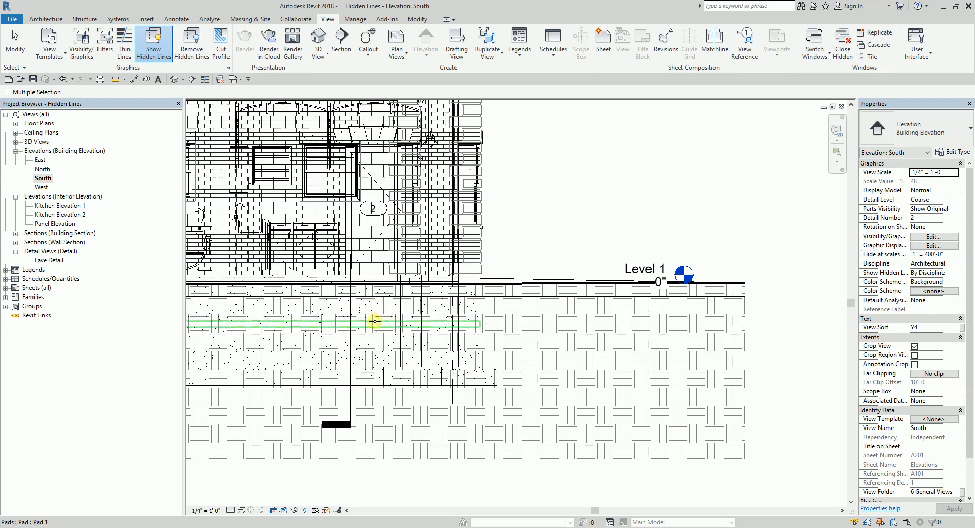
Show the bearing footing's hidden lines through the separate ground surface below door 2.
click(374, 285)
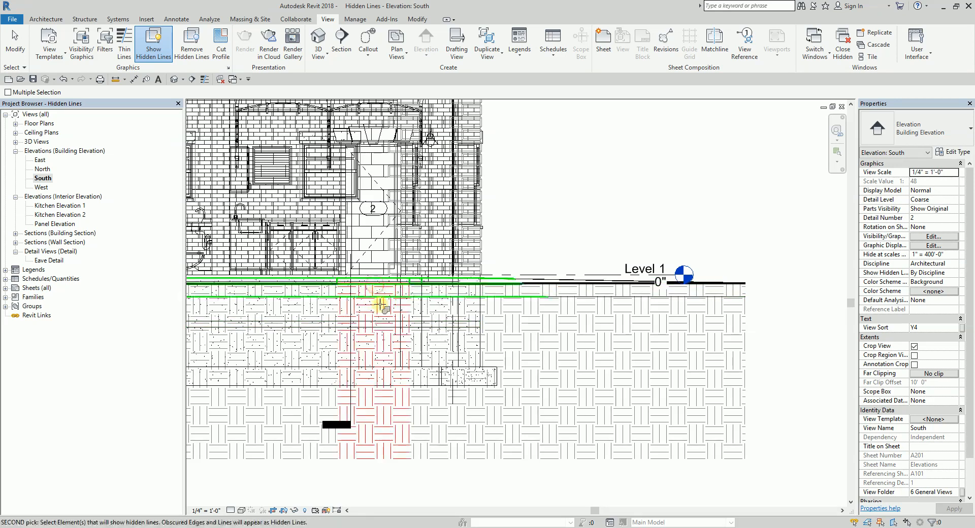
click(384, 369)
scroll(385, 368, down, 2)
Show hidden lines of the interior foundation wall near grid C and the bearing footing through the main topography surface.
scroll(405, 330, up, 5)
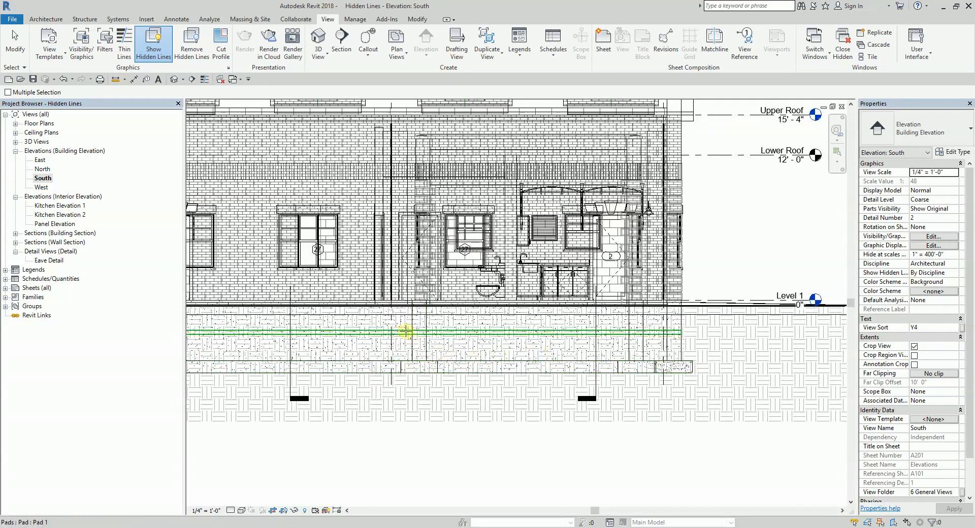
click(366, 293)
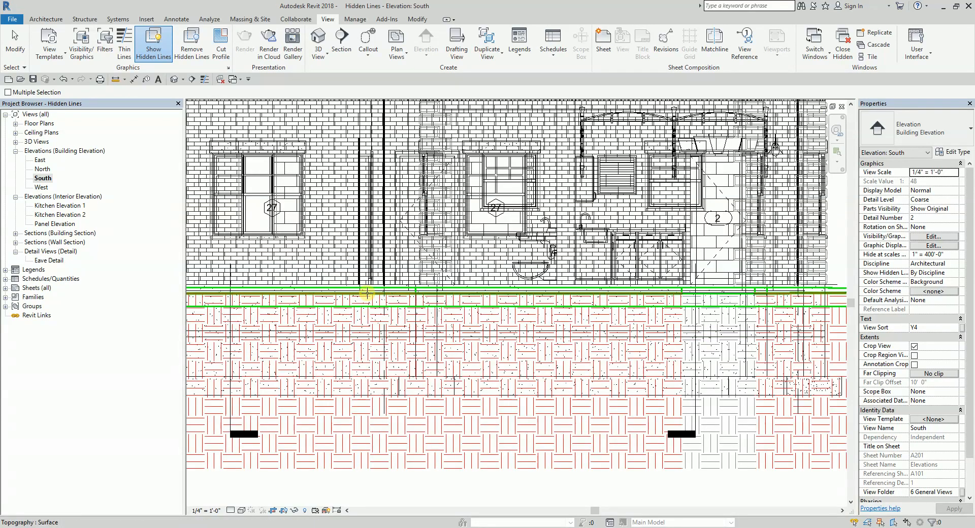
click(436, 319)
click(373, 298)
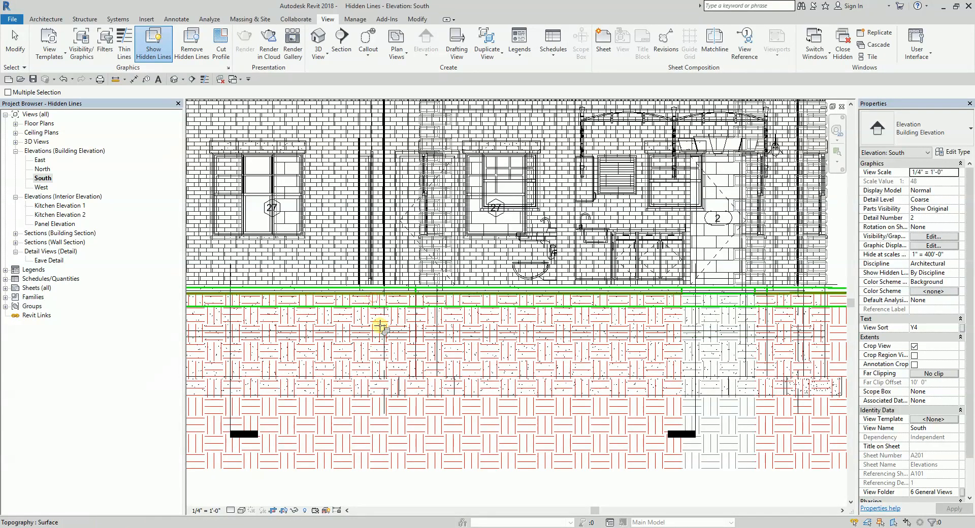
click(378, 378)
Show the bearing footing's hidden lines through the ground surface below door 1 and end Show Hidden Lines.
scroll(565, 360, down, 2)
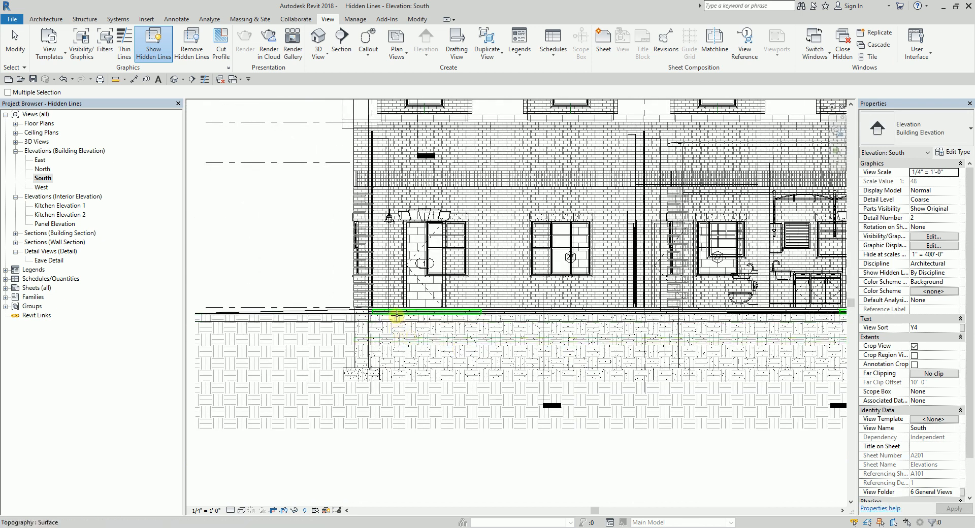
click(398, 324)
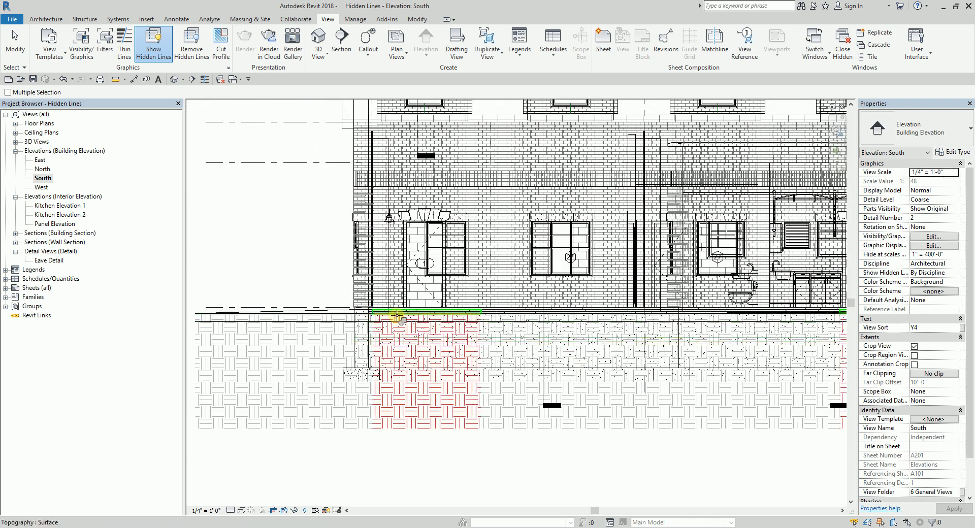
click(406, 366)
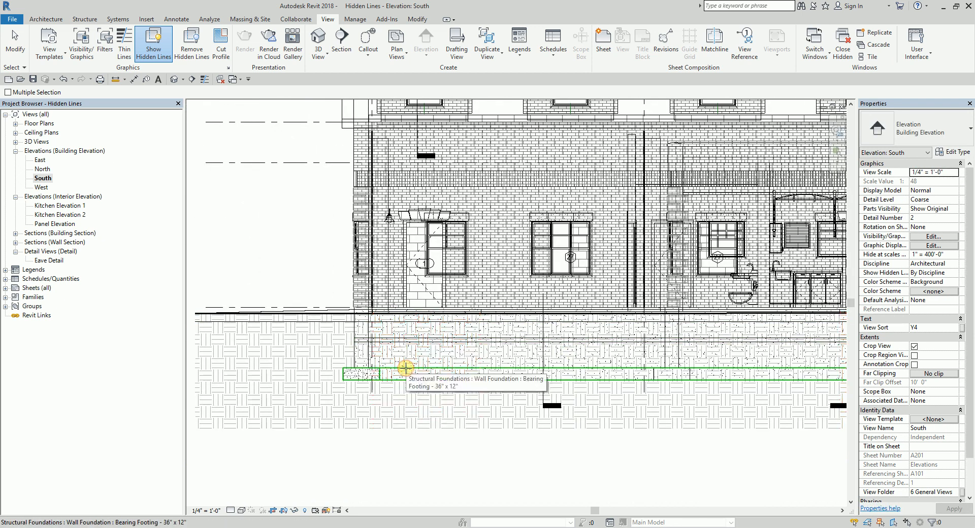
click(15, 44)
Set the South elevation's visual style back to Hidden Line and view the dashed foundation below grade.
scroll(426, 312, down, 2)
middle_drag(635, 330, 551, 337)
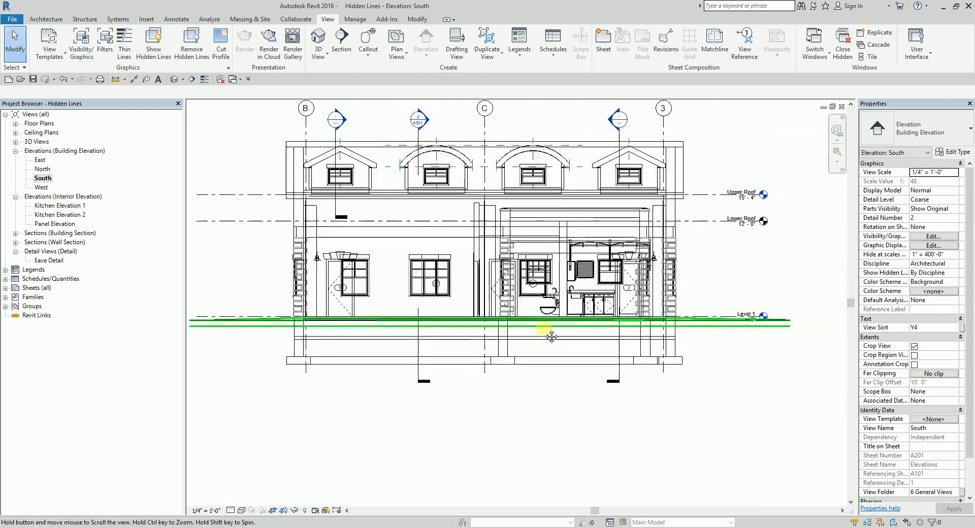
click(242, 510)
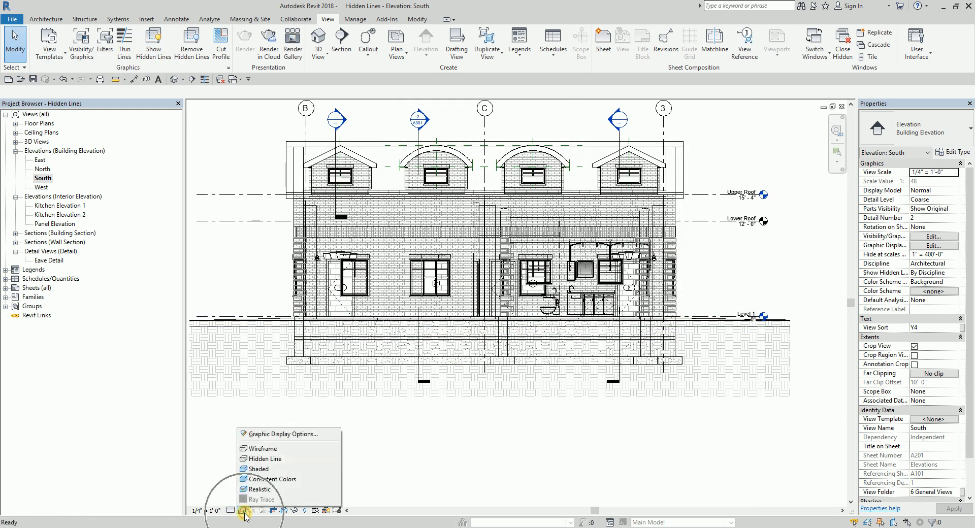
click(276, 459)
scroll(566, 462, up, 2)
middle_drag(570, 482, 550, 439)
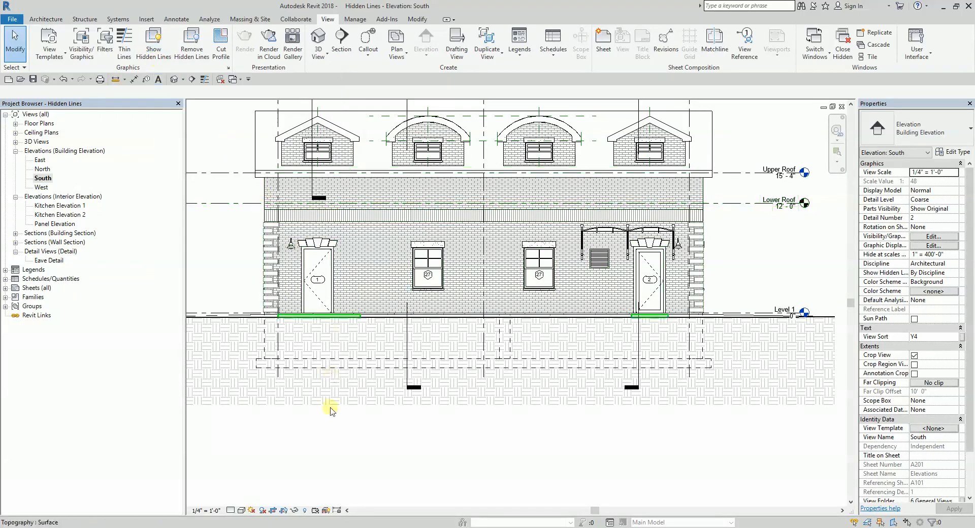
Open the Panel Elevation interior elevation and bring its wall panels into view.
click(328, 451)
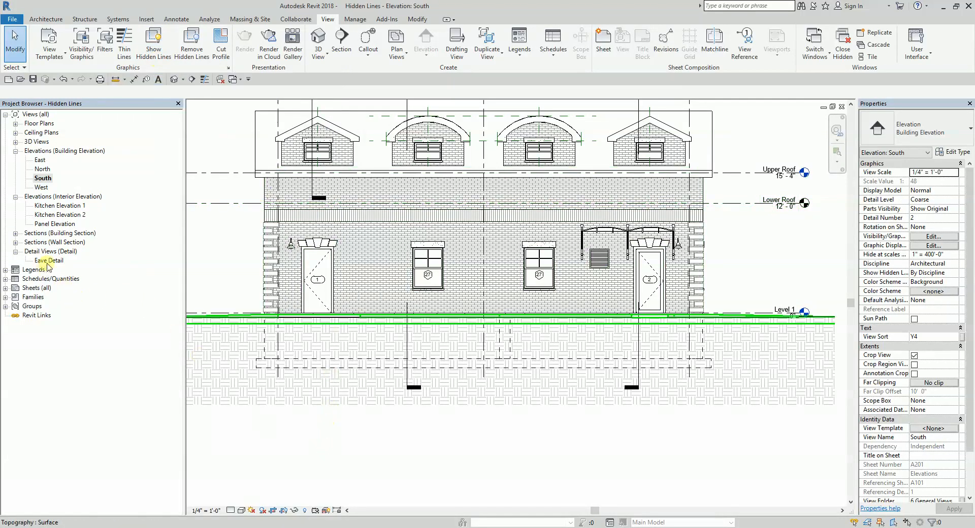
double_click(57, 225)
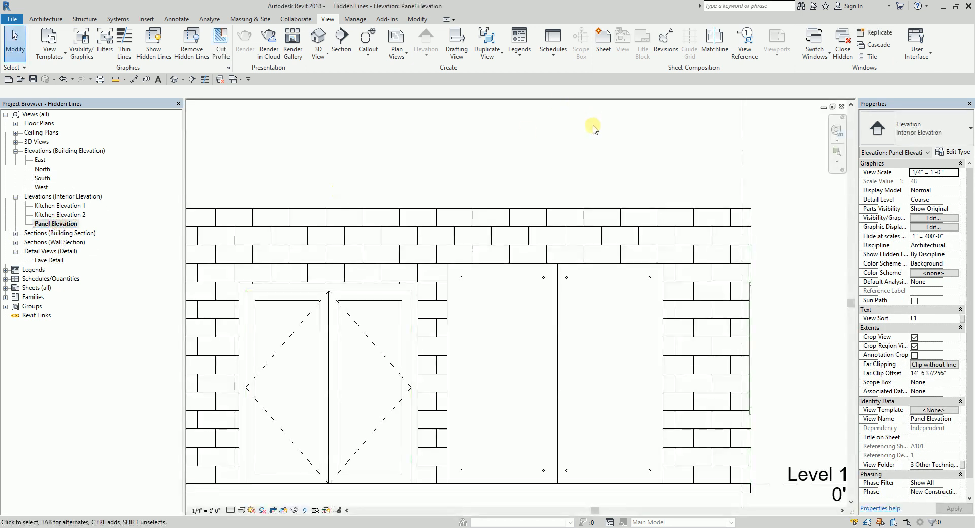
middle_drag(788, 327, 798, 282)
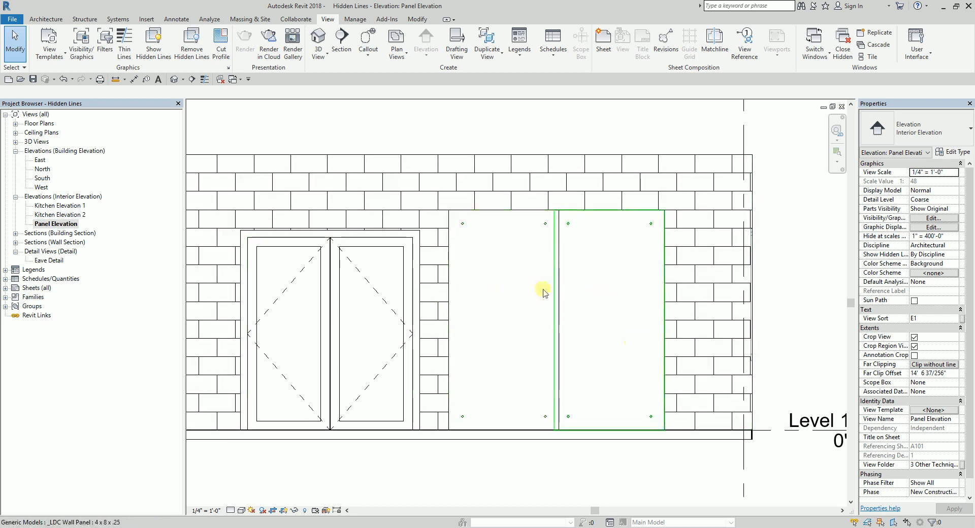
Show the hidden lines of the right wall panel through the overlapping left wall panel beside the double door.
scroll(537, 239, up, 1)
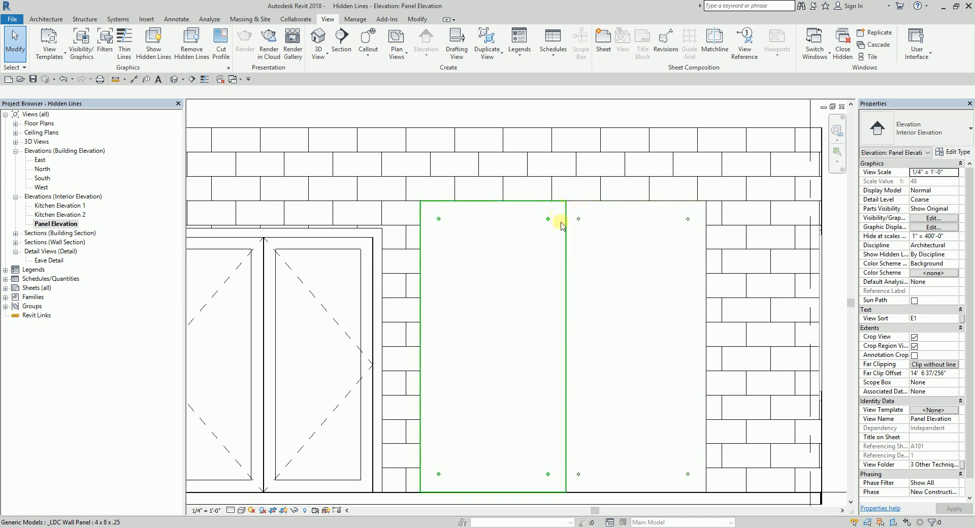
click(595, 219)
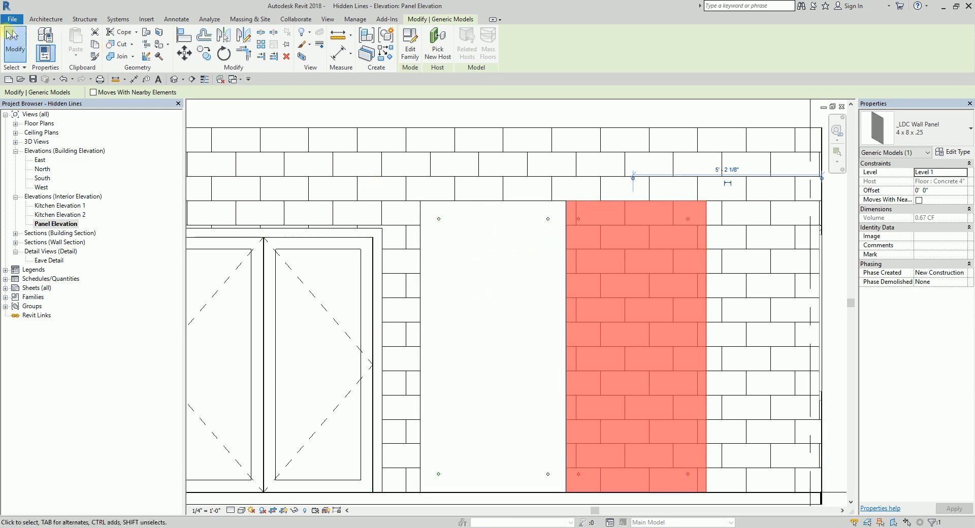
click(15, 47)
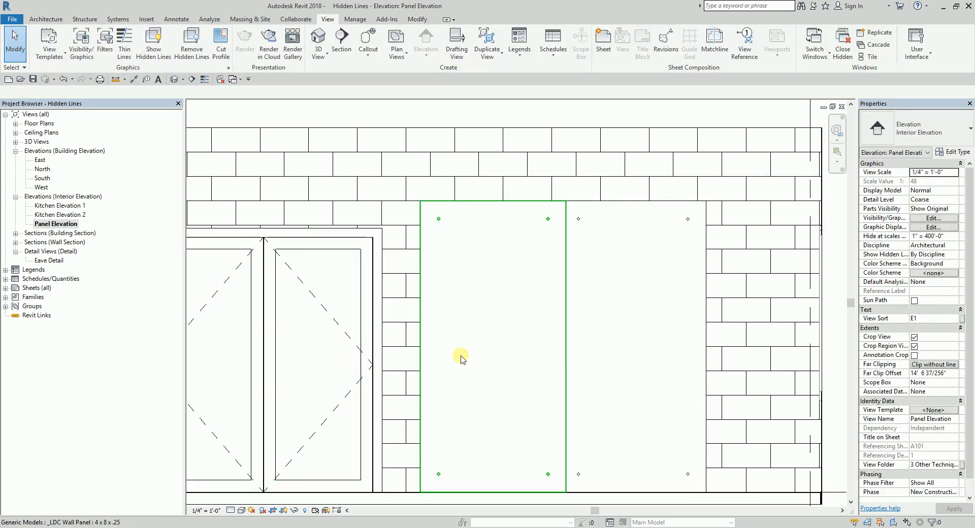
click(156, 47)
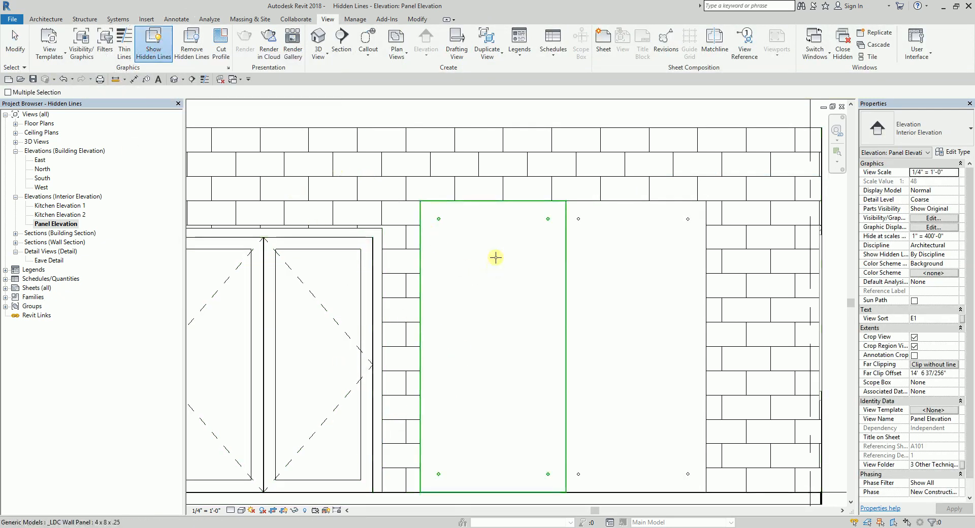
click(474, 214)
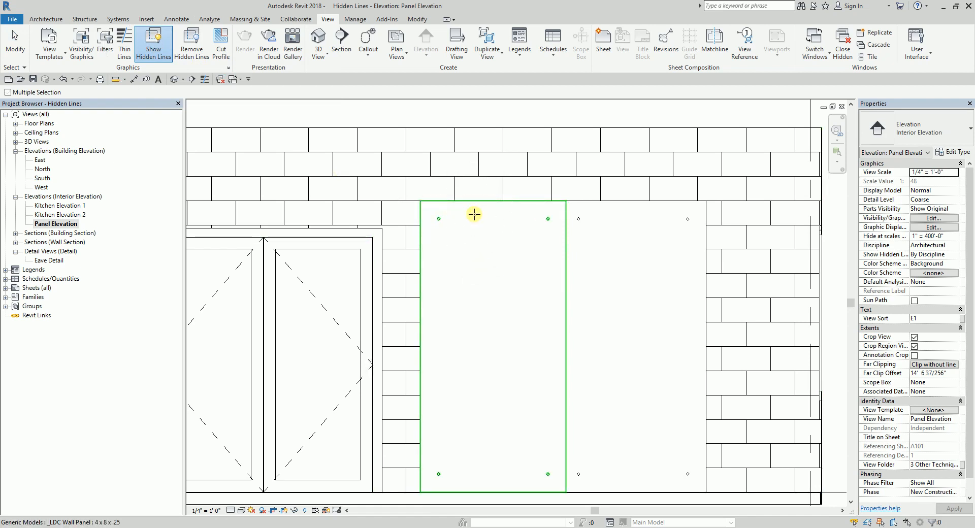
click(627, 222)
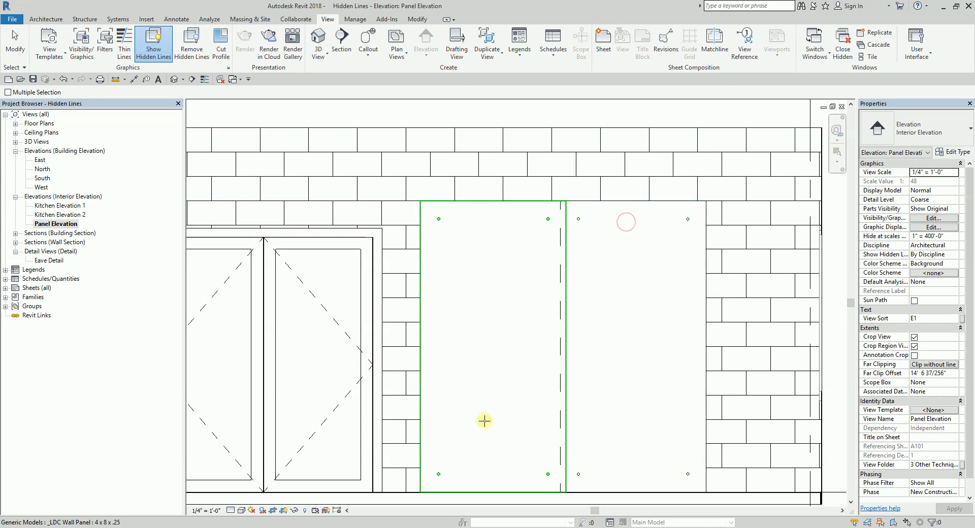
click(15, 39)
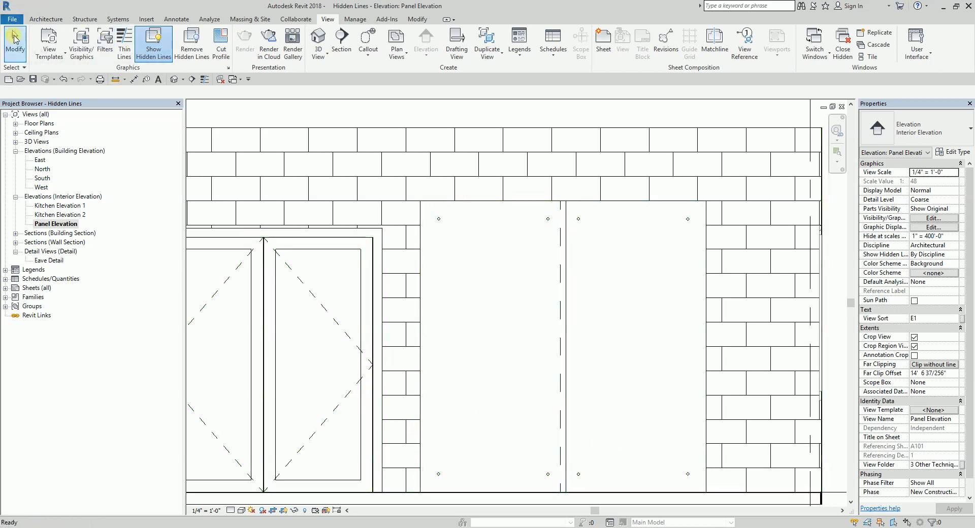
Move the right wall panel up and to the left, to an offset of about 1'-3" above Level 1, overlapping the left panel further.
scroll(650, 297, down, 1)
middle_drag(657, 295, 596, 252)
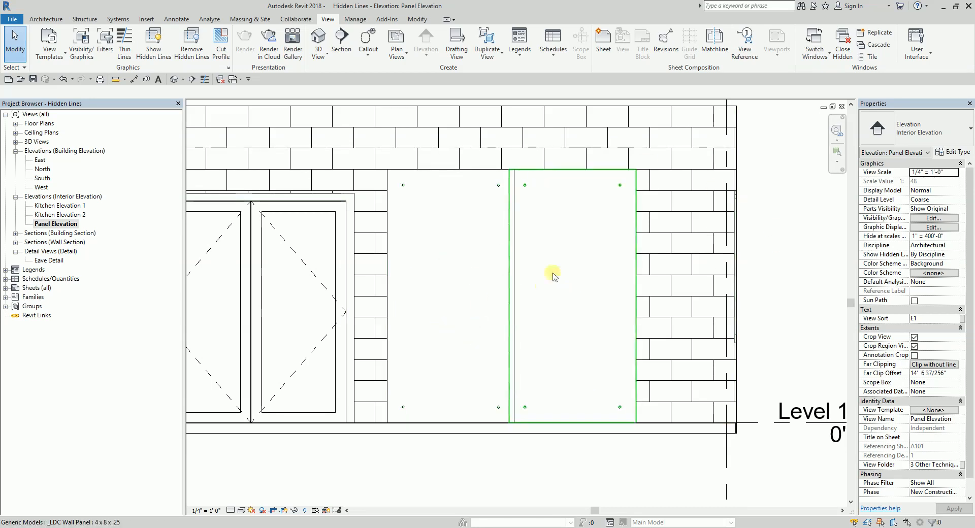
click(570, 229)
drag(584, 209, 536, 169)
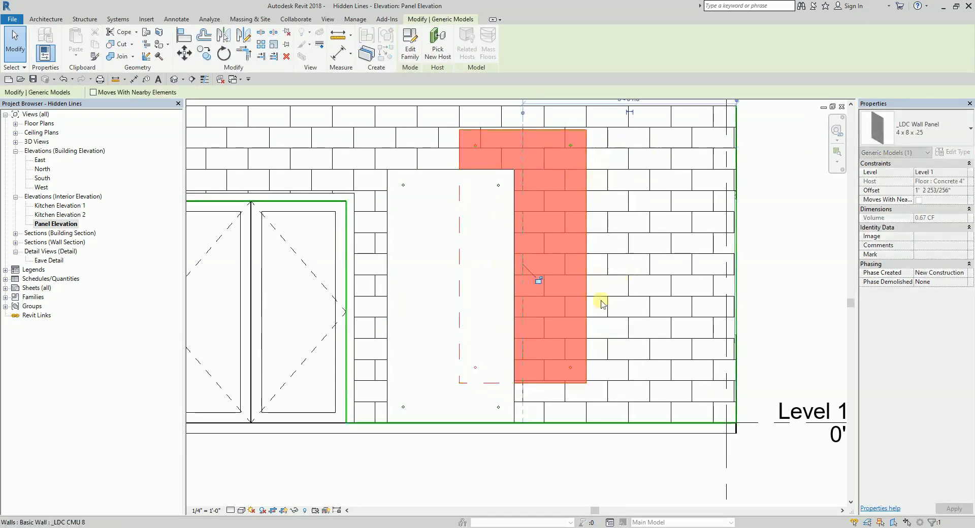
click(772, 252)
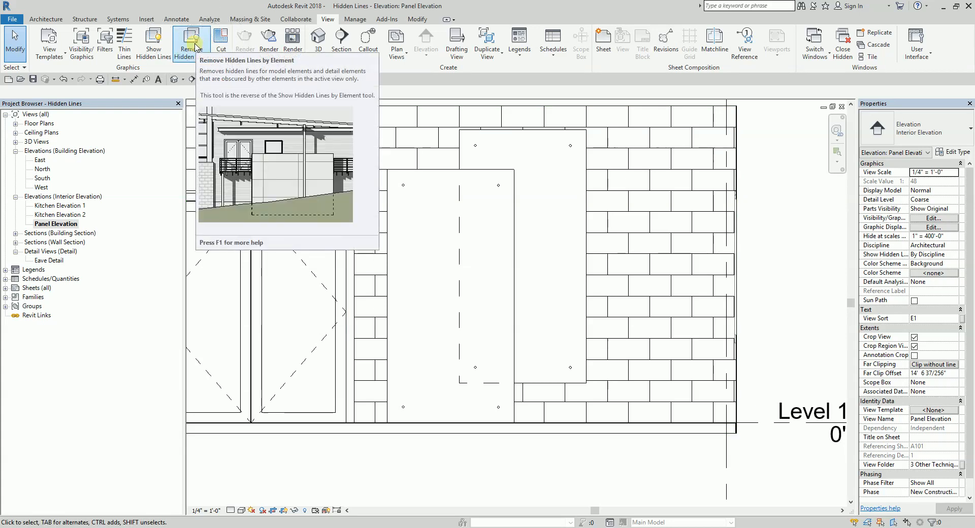
Remove the raised panel's hidden lines through the left wall panel and end Remove Hidden Lines.
click(195, 46)
click(445, 184)
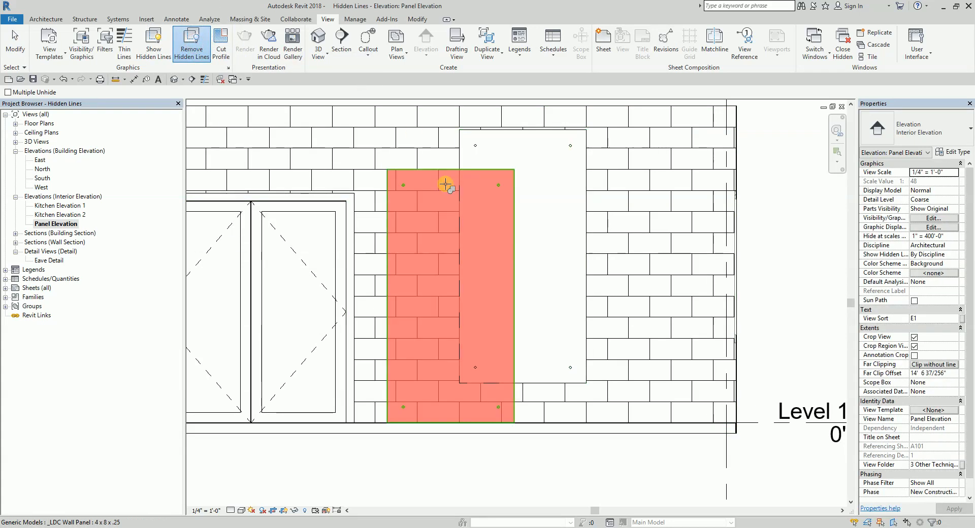
click(483, 157)
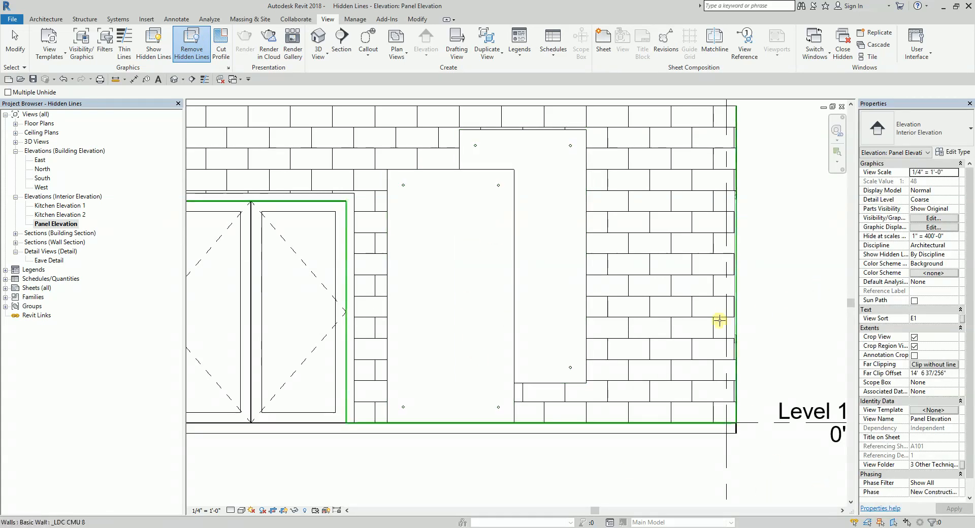
key(Escape)
Show the raised panel's hidden lines through the left wall panel again and end Show Hidden Lines.
click(153, 39)
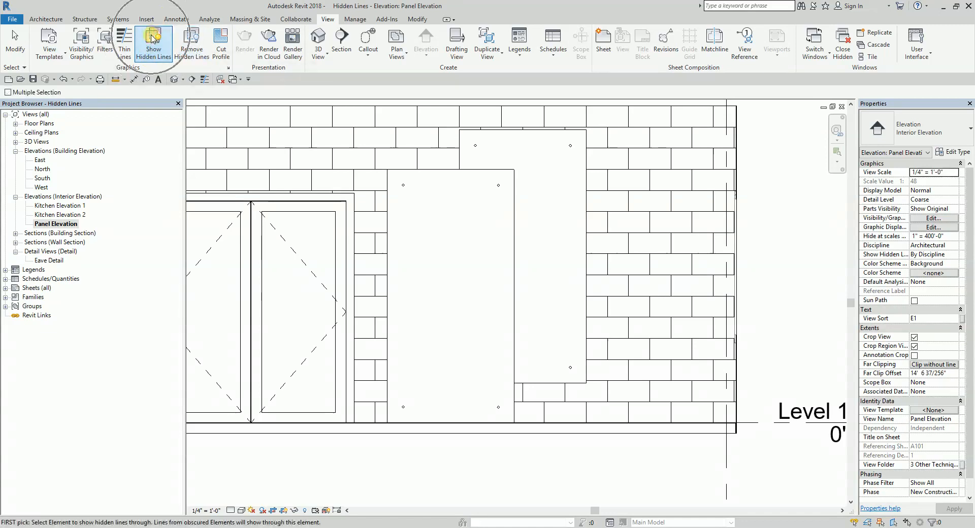
click(435, 215)
click(503, 148)
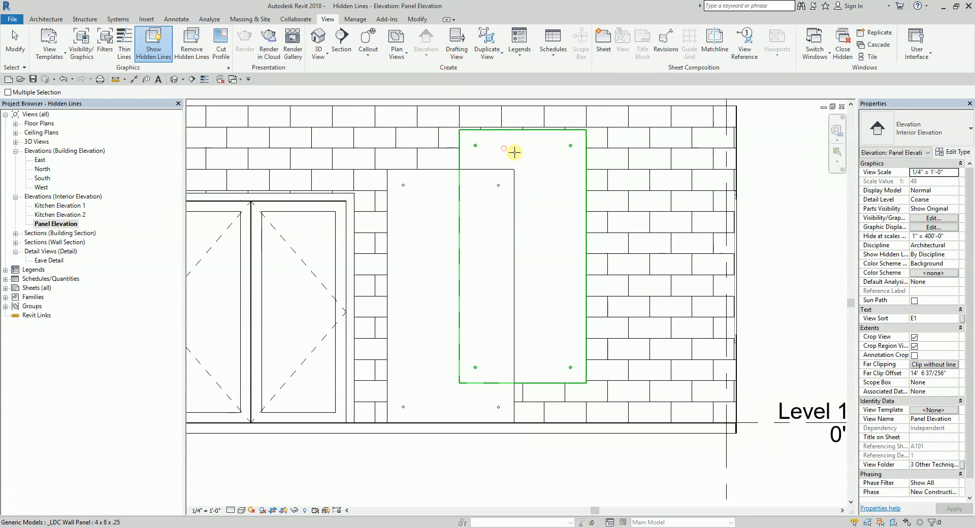
click(20, 50)
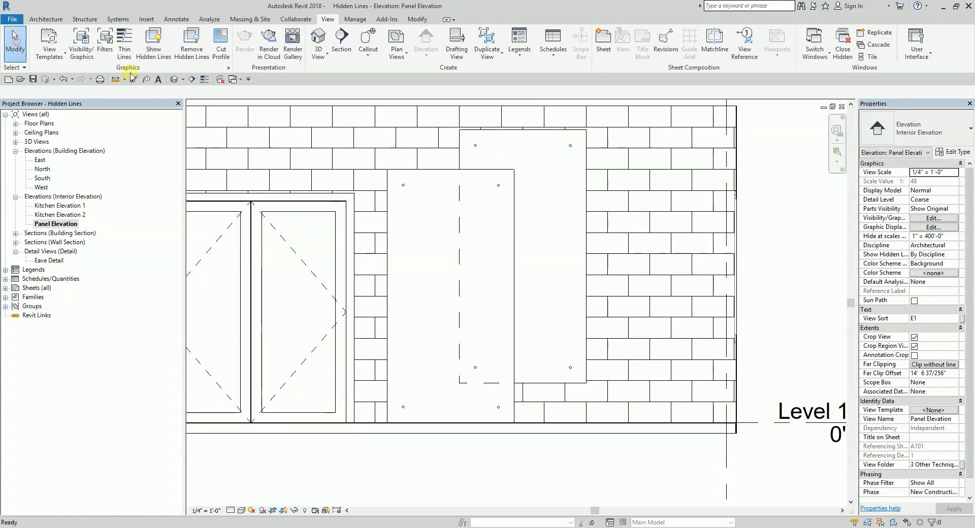
Open the Eave Detail view to work on the overlapping lumber detail items.
double_click(50, 261)
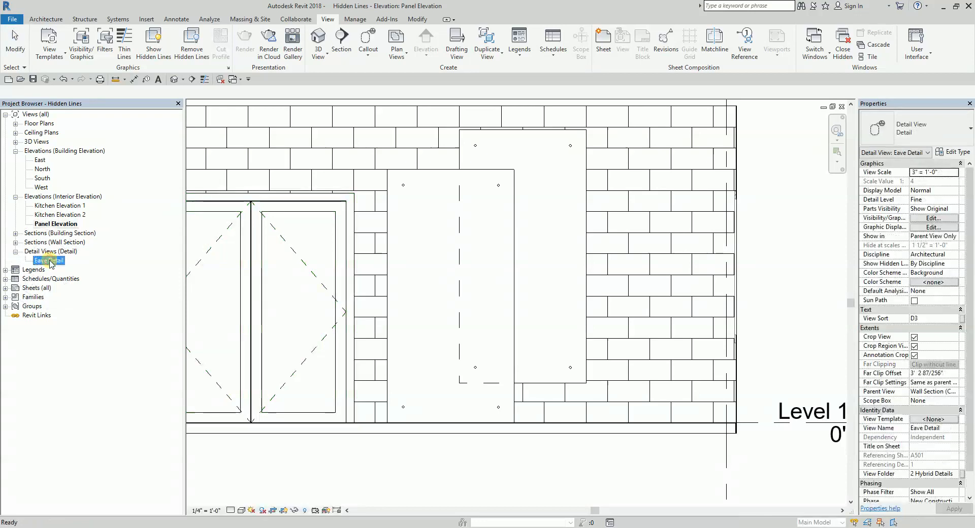
double_click(51, 261)
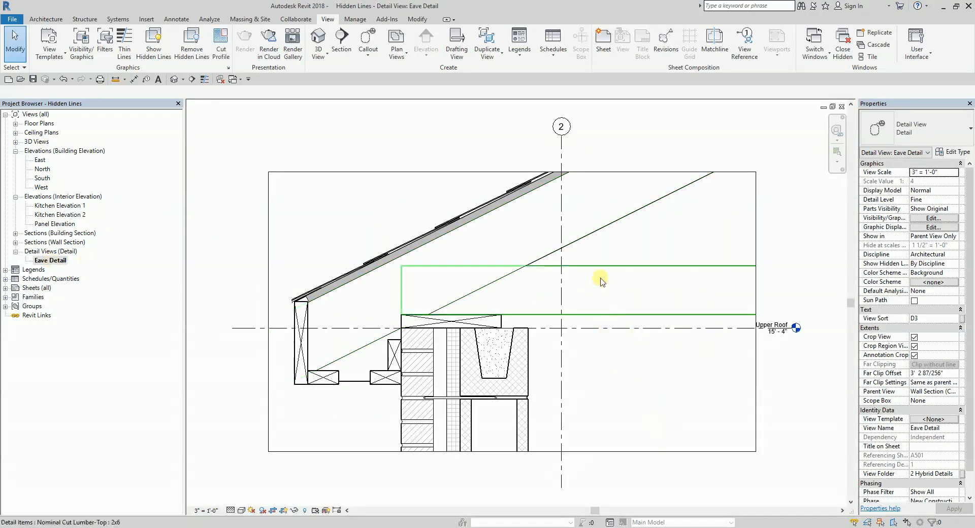
key(ctrl)
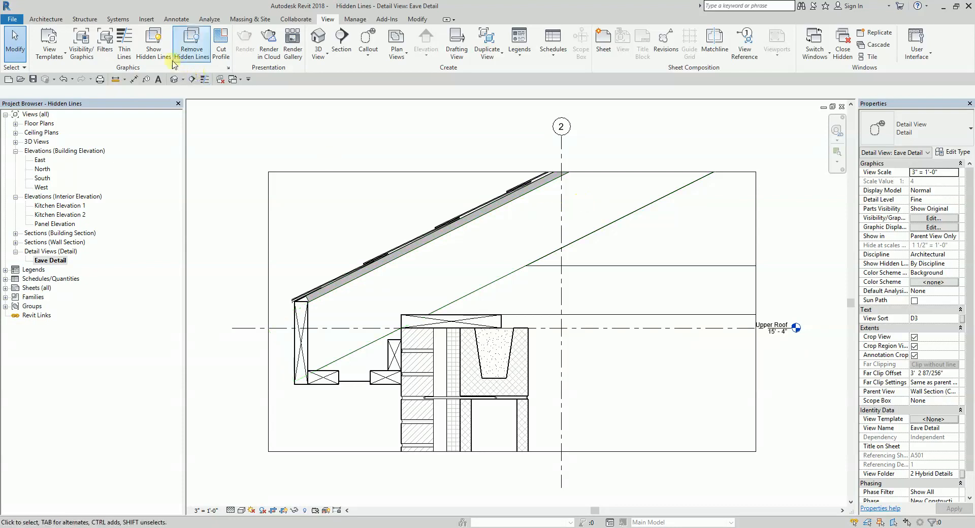
key(ctrl)
Show the hidden lines of the horizontal 2x6 lumber through the sloped 2x8 rafter.
click(153, 45)
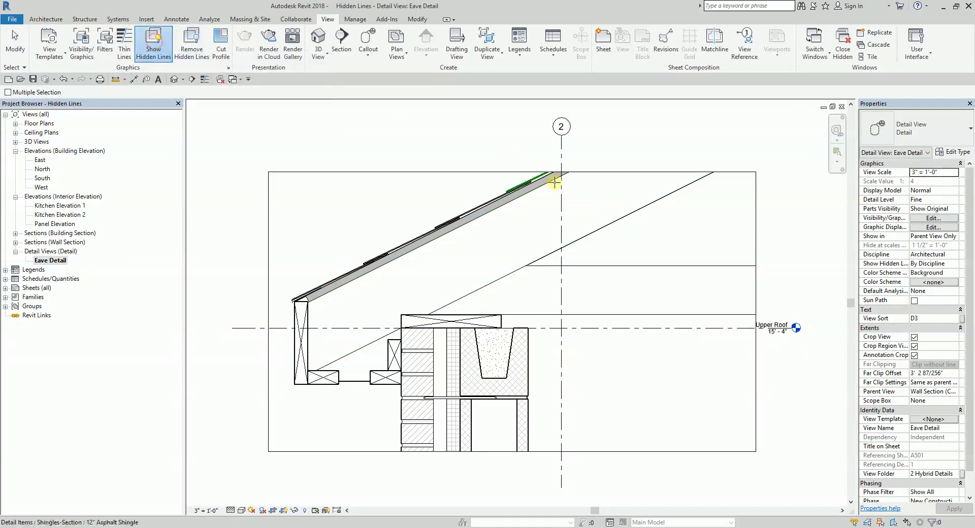
click(588, 233)
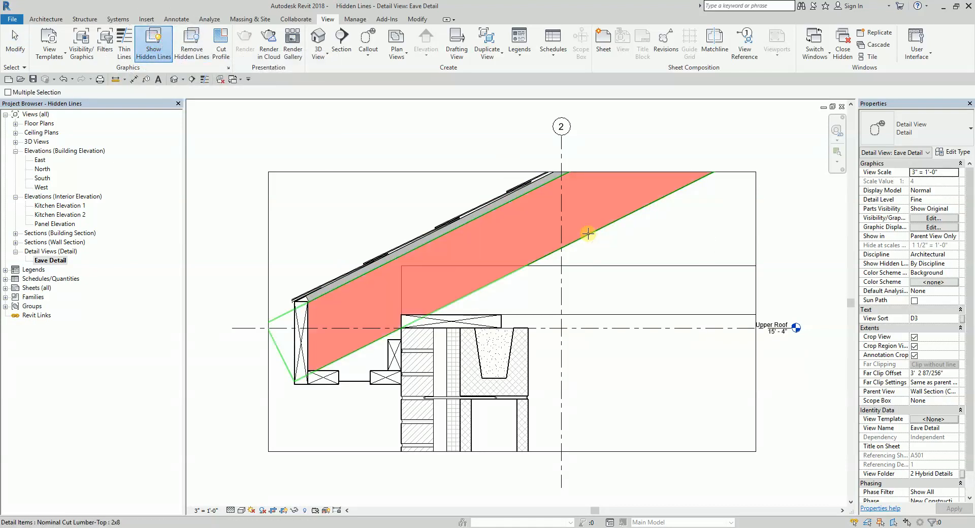
click(608, 270)
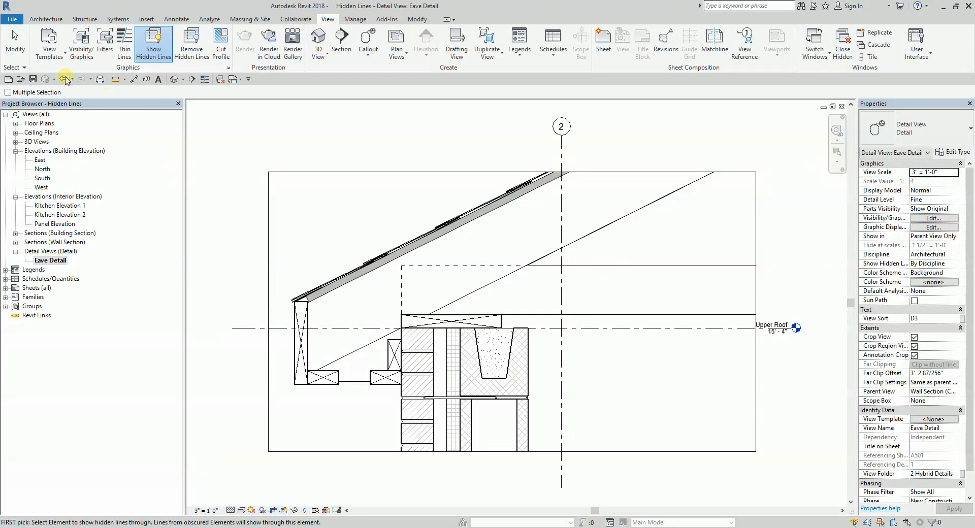
click(15, 44)
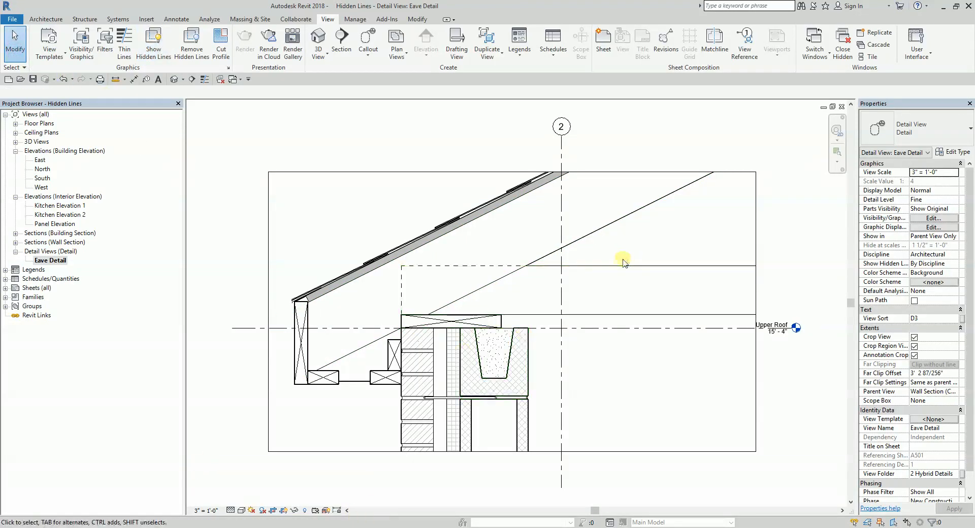
Move the horizontal 2x6 lumber up and to the right behind the 2x8 rafter and deselect it.
click(633, 273)
drag(633, 273, 686, 247)
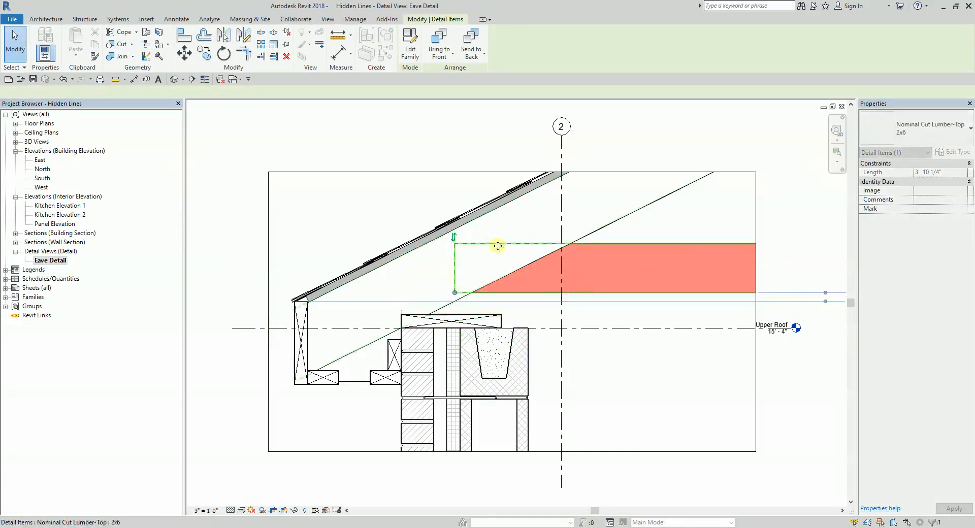
click(484, 124)
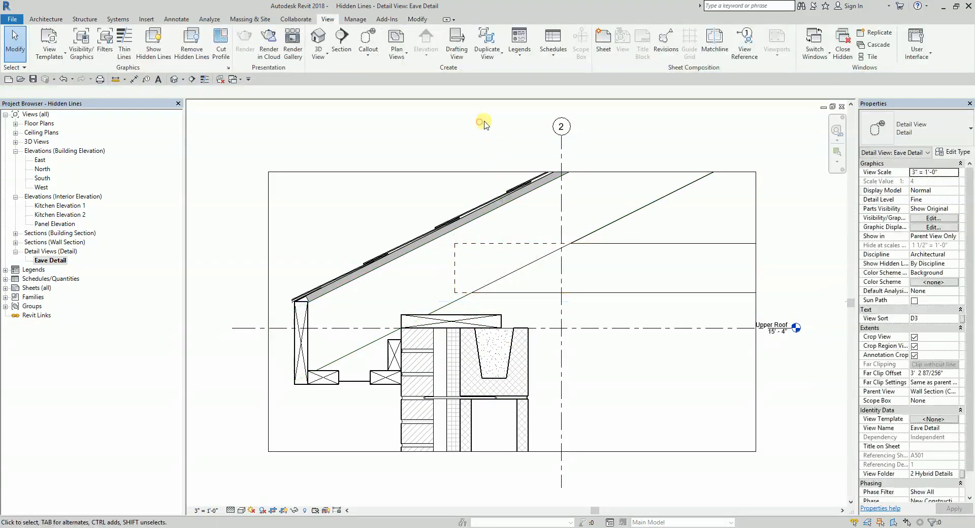